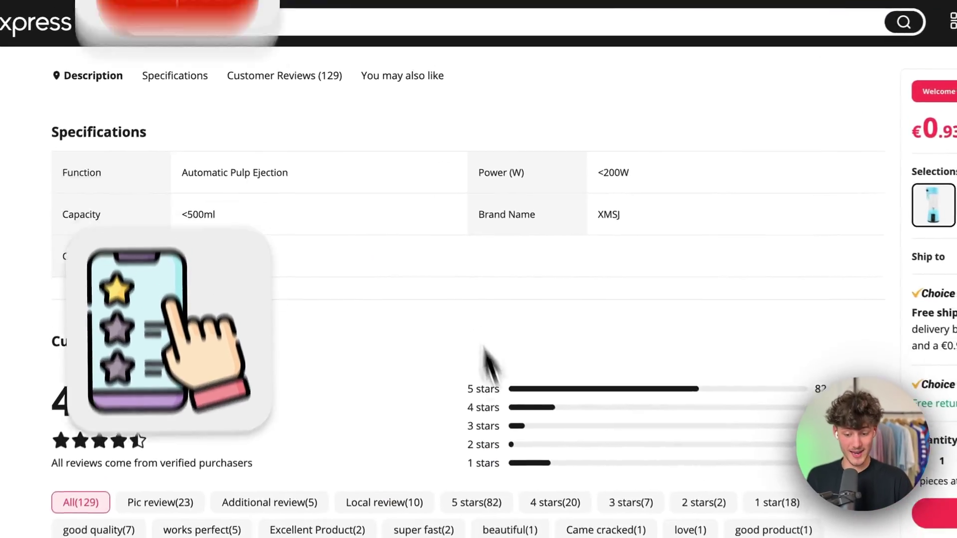
- Read through the customer reviews on the portable blender's AliExpress product page
{"action": "scroll", "coordinate": [470, 331], "scroll_direction": "down", "scroll_amount": 5}
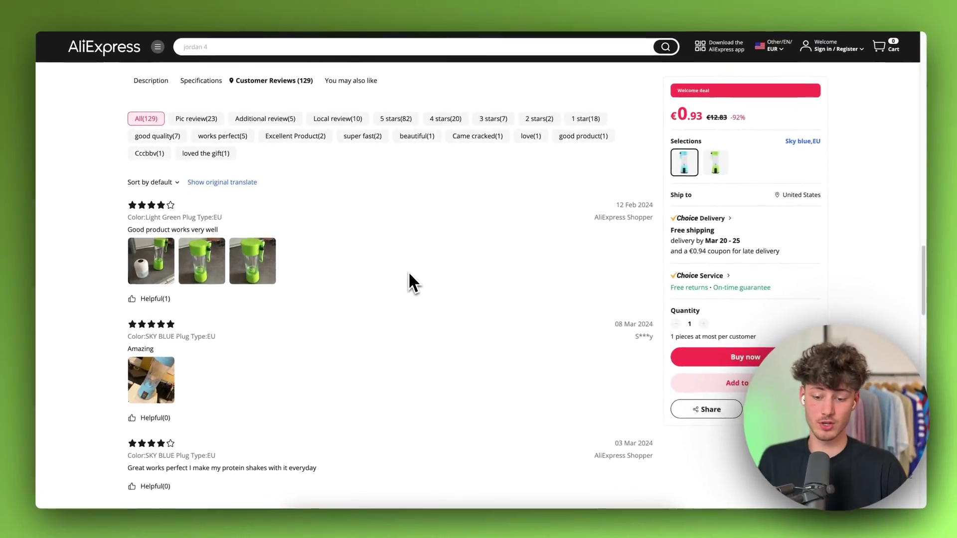
{"action": "scroll", "coordinate": [279, 329], "scroll_direction": "down", "scroll_amount": 2}
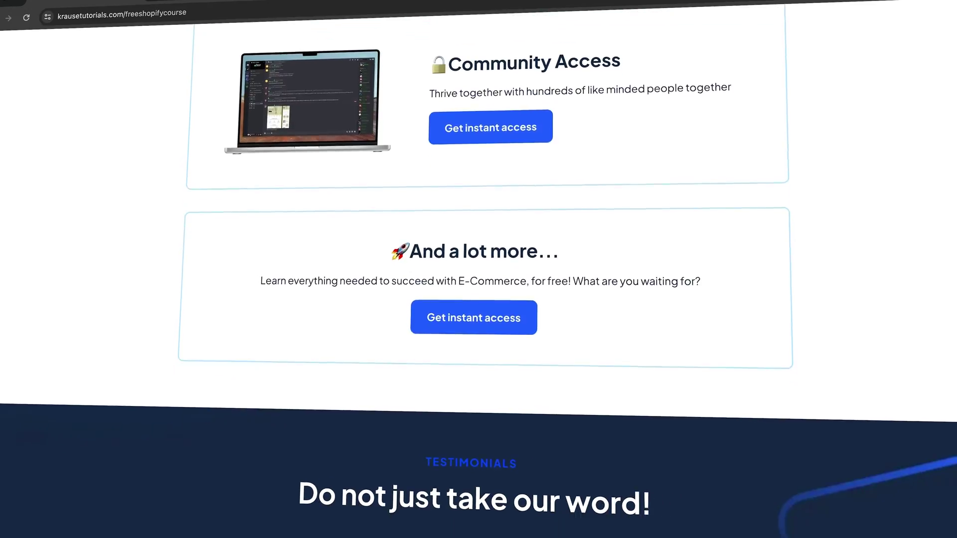
- Switch to the free Shopify course page and look over its course contents and instant-access offer
{"action": "scroll", "coordinate": [465, 412], "scroll_direction": "up", "scroll_amount": 5}
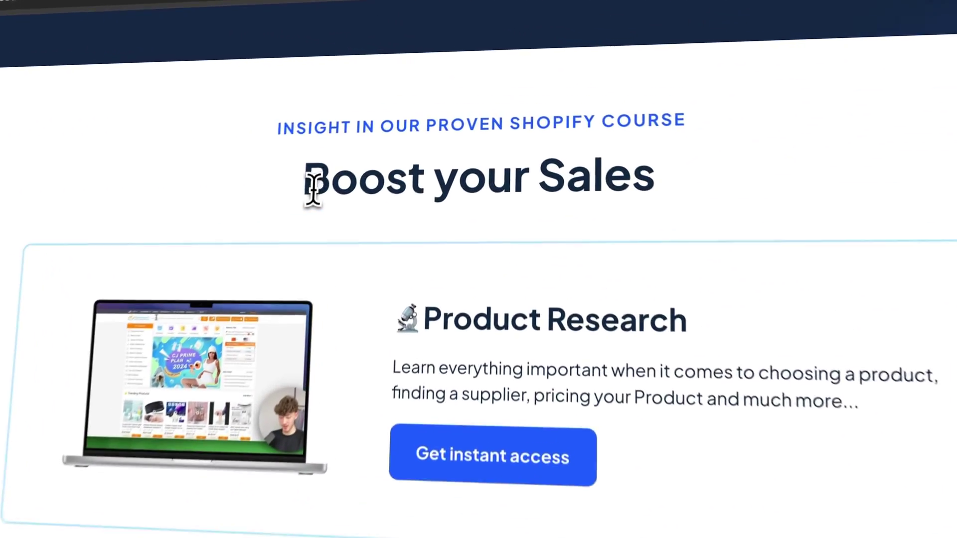
{"action": "left_click_drag", "start_coordinate": [314, 188], "coordinate": [668, 188]}
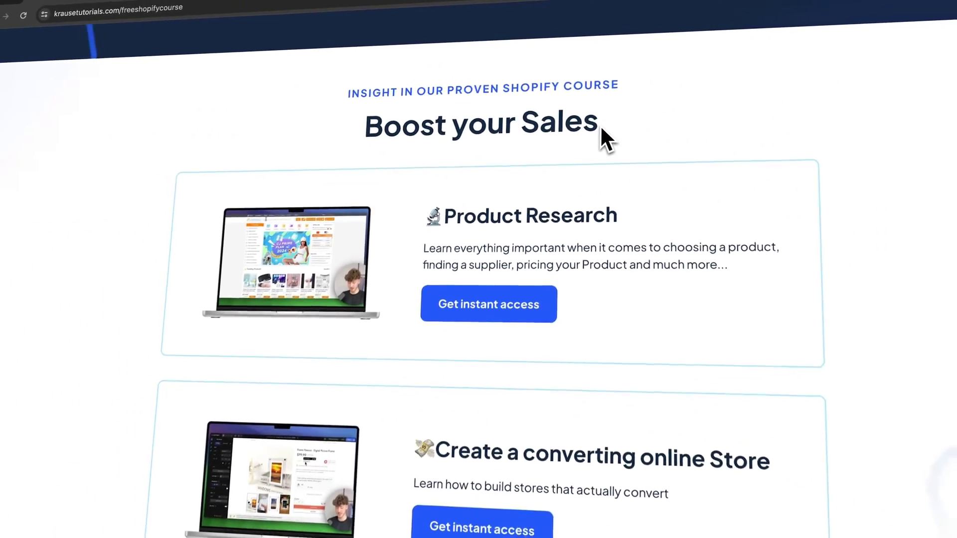
{"action": "scroll", "coordinate": [600, 125], "scroll_direction": "up", "scroll_amount": 5}
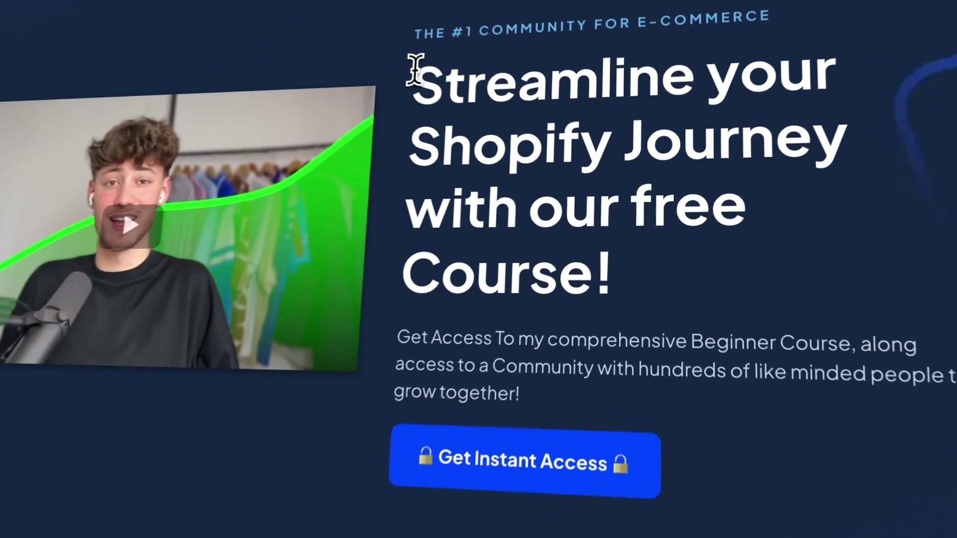
{"action": "left_click_drag", "start_coordinate": [491, 130], "coordinate": [662, 299]}
{"action": "left_click", "coordinate": [605, 324]}
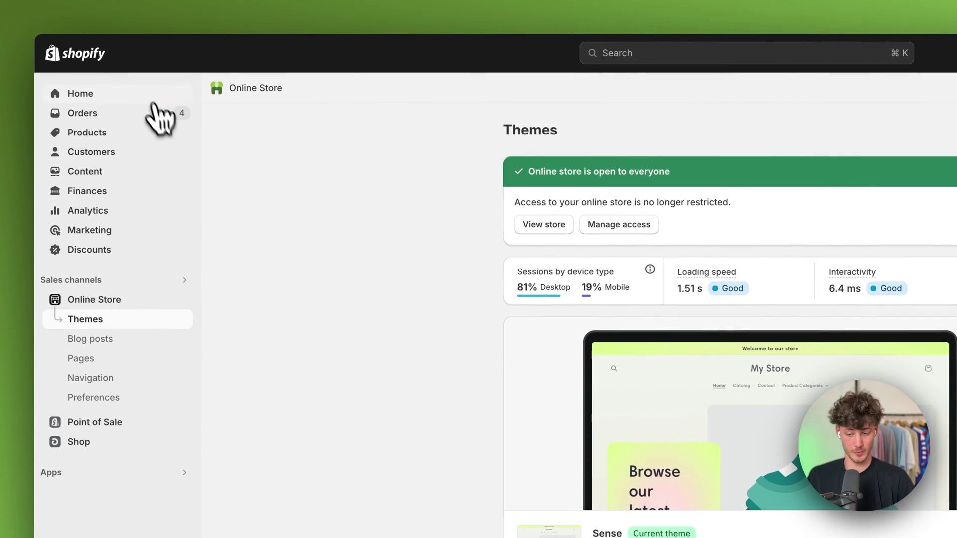
- From the Shopify admin home page, search the Shopify App Store for "Product Review"
{"action": "left_click", "coordinate": [139, 101]}
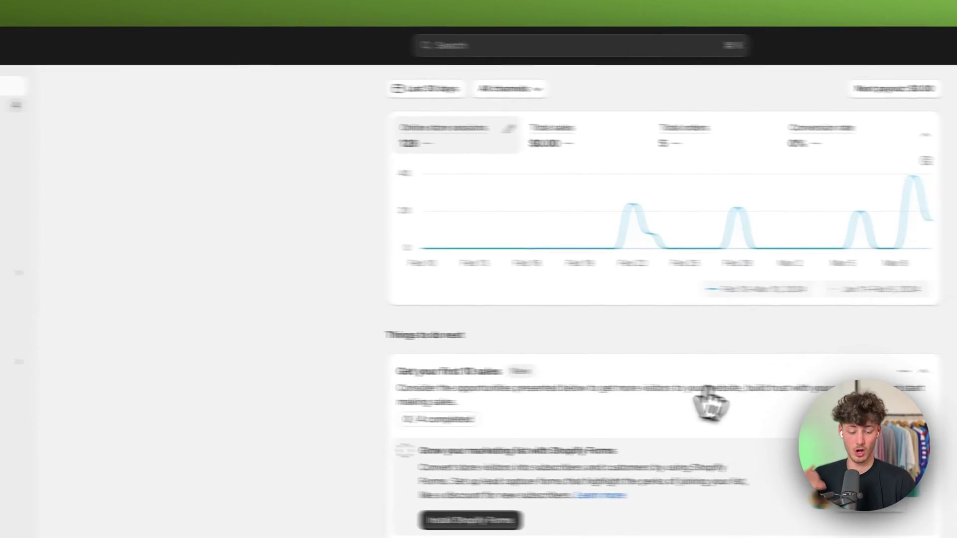
{"action": "left_click", "coordinate": [456, 49]}
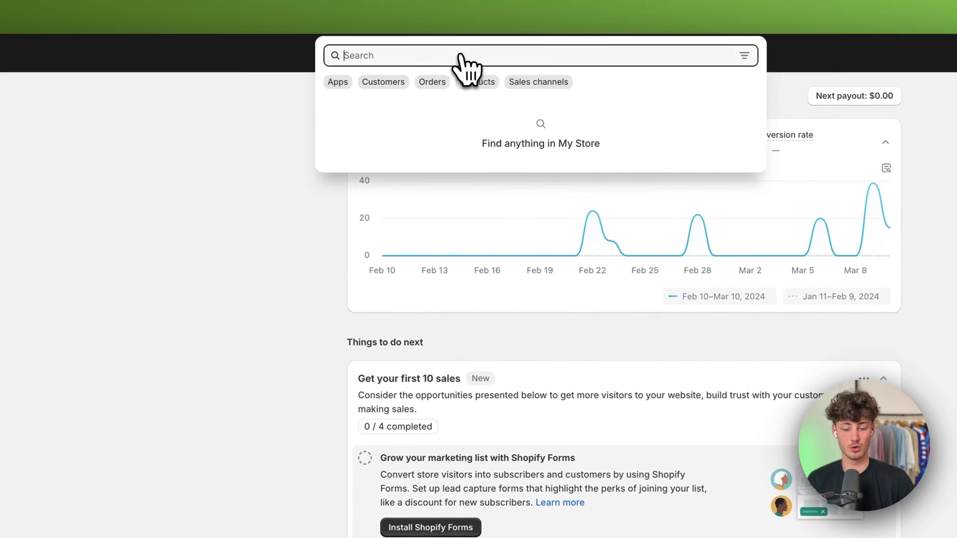
{"action": "key", "text": "BackSpace"}
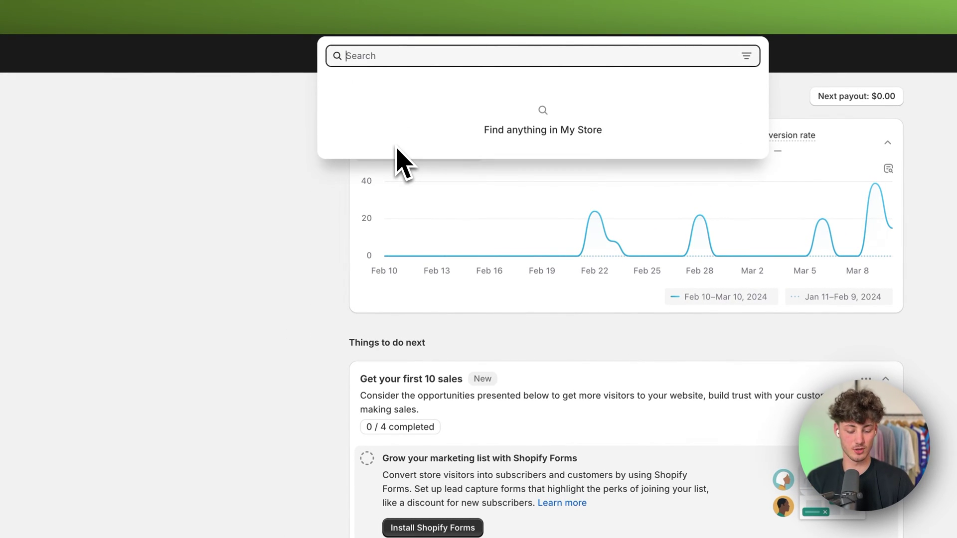
{"action": "type", "text": "Product "}
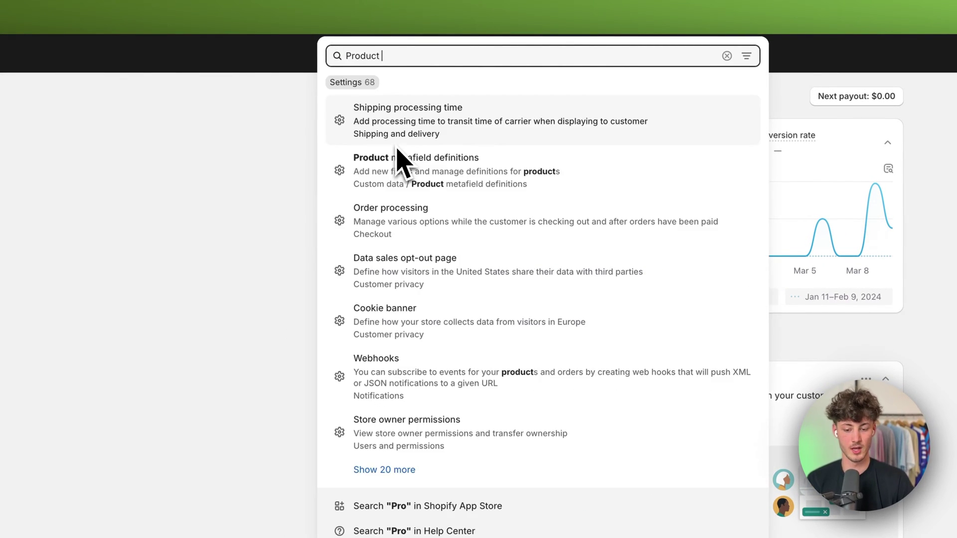
{"action": "type", "text": "Review"}
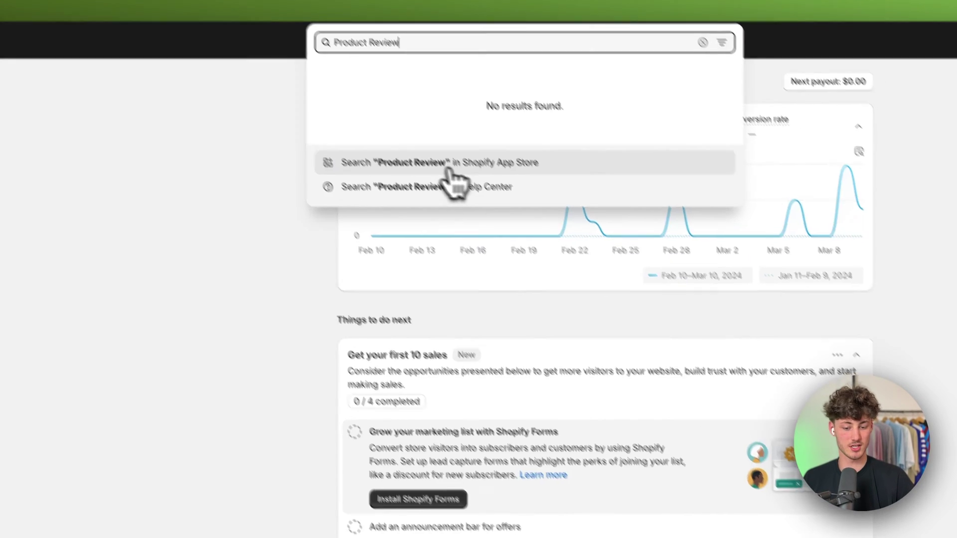
{"action": "left_click", "coordinate": [451, 183]}
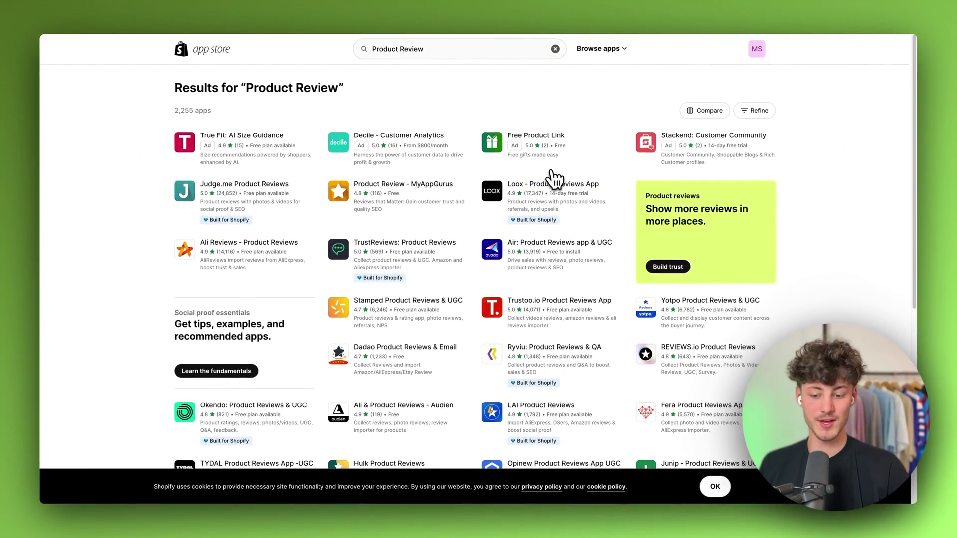
- Look through the review app results and open Judge.me Product Reviews
{"action": "scroll", "coordinate": [489, 252], "scroll_direction": "down", "scroll_amount": 3}
{"action": "scroll", "coordinate": [489, 251], "scroll_direction": "up", "scroll_amount": 3}
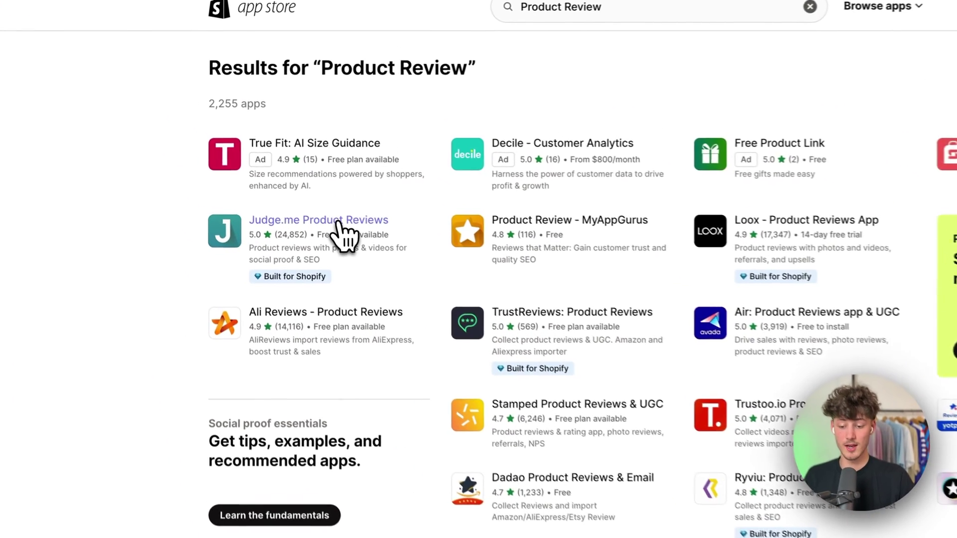
{"action": "left_click", "coordinate": [259, 185]}
{"action": "left_click", "coordinate": [350, 231]}
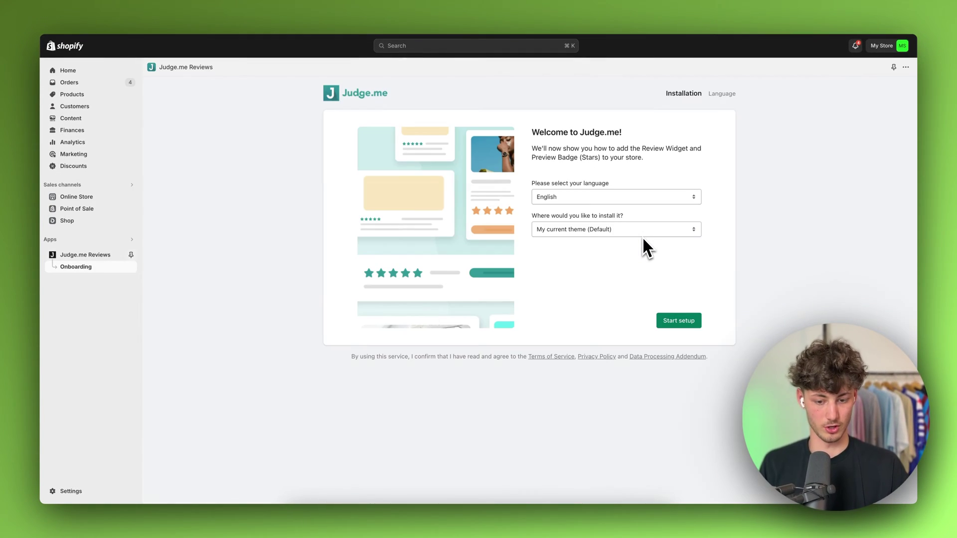
- Start the Judge.me setup with English as the language and "My current theme (Default)" as the install location
{"action": "triple_click", "coordinate": [572, 132]}
{"action": "left_click", "coordinate": [682, 152]}
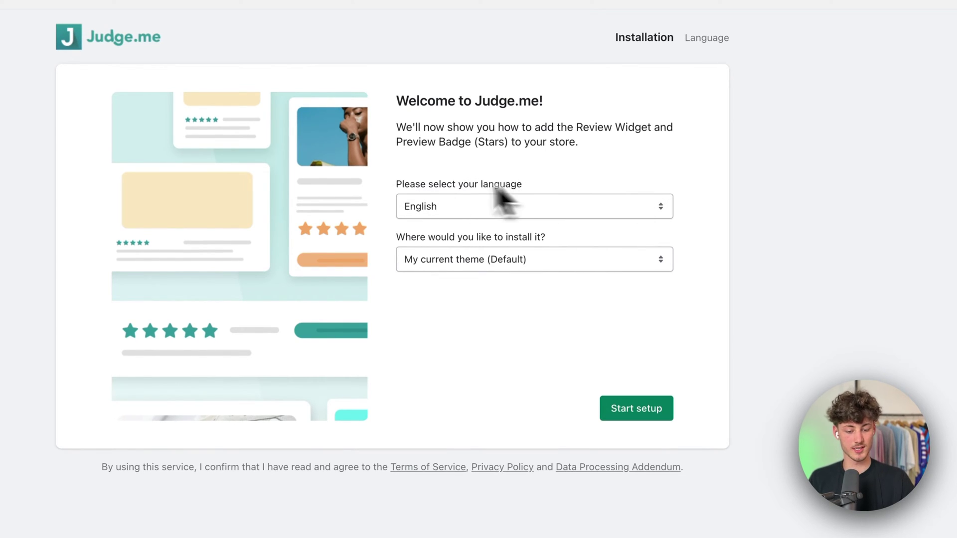
{"action": "left_click", "coordinate": [501, 205]}
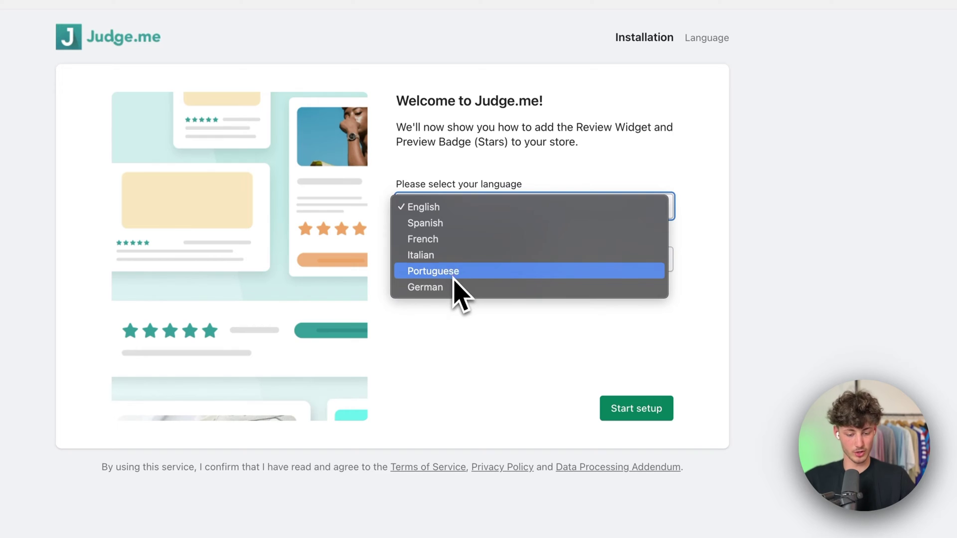
{"action": "left_click", "coordinate": [528, 407]}
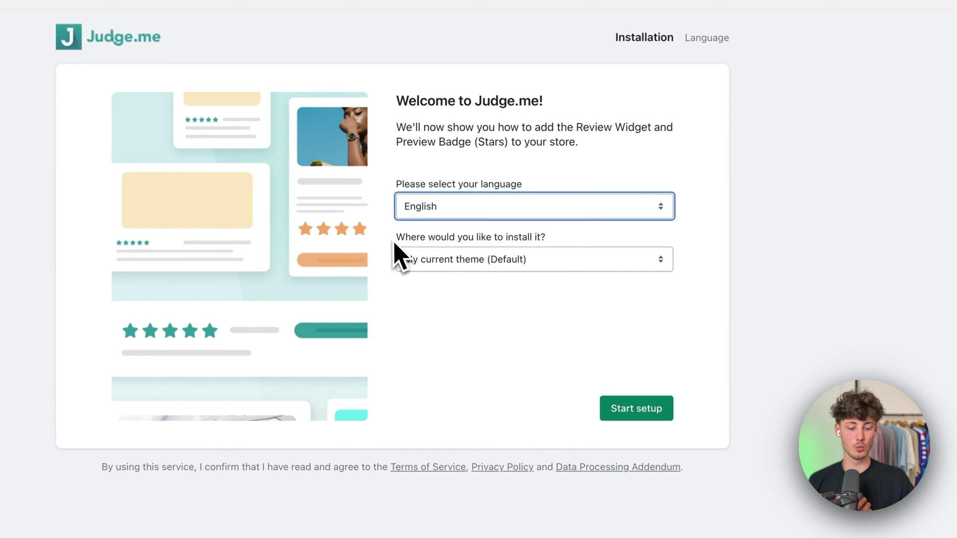
{"action": "left_click", "coordinate": [570, 242]}
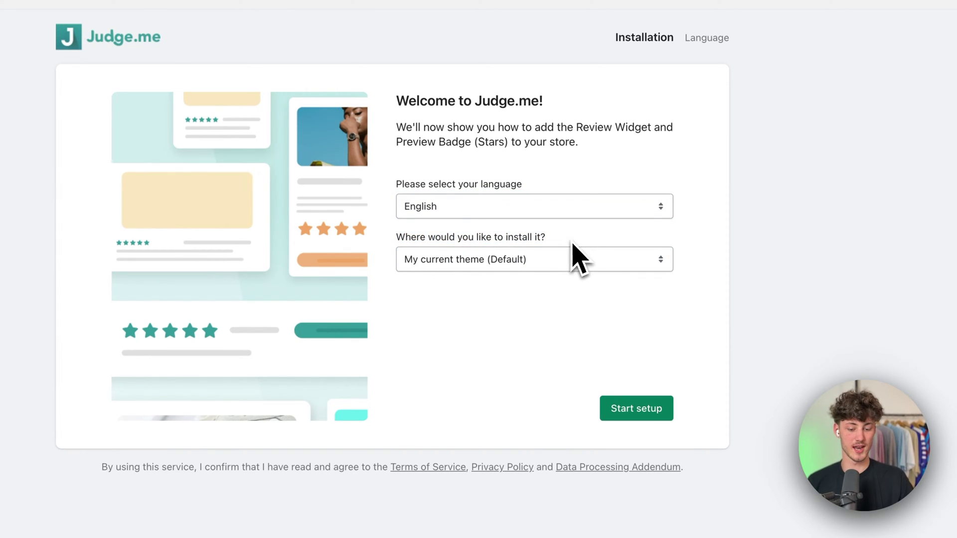
{"action": "left_click", "coordinate": [521, 263]}
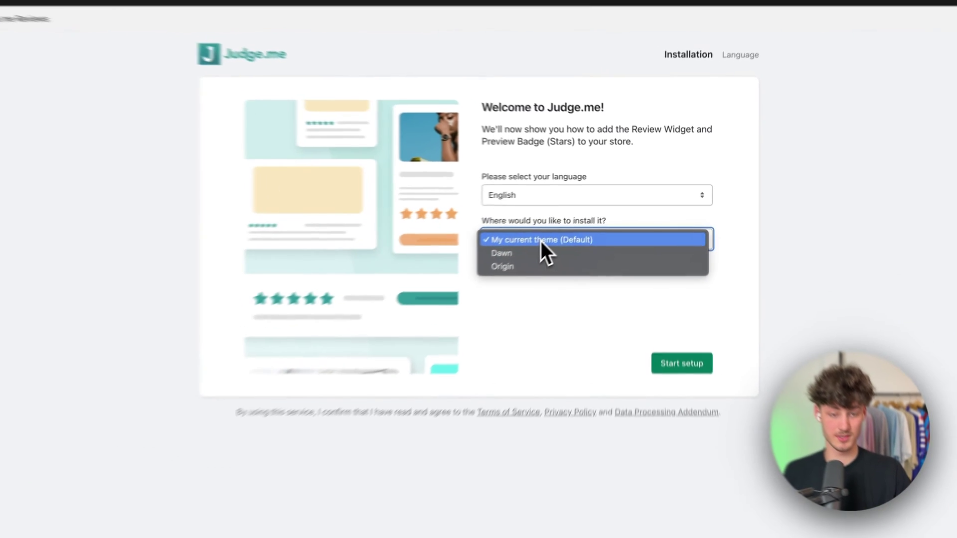
{"action": "left_click", "coordinate": [573, 232]}
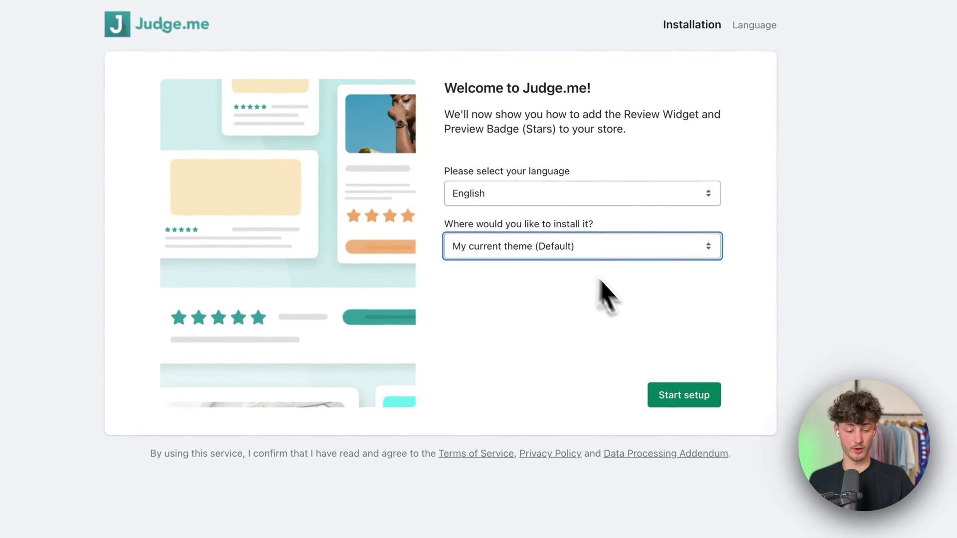
{"action": "left_click", "coordinate": [685, 396]}
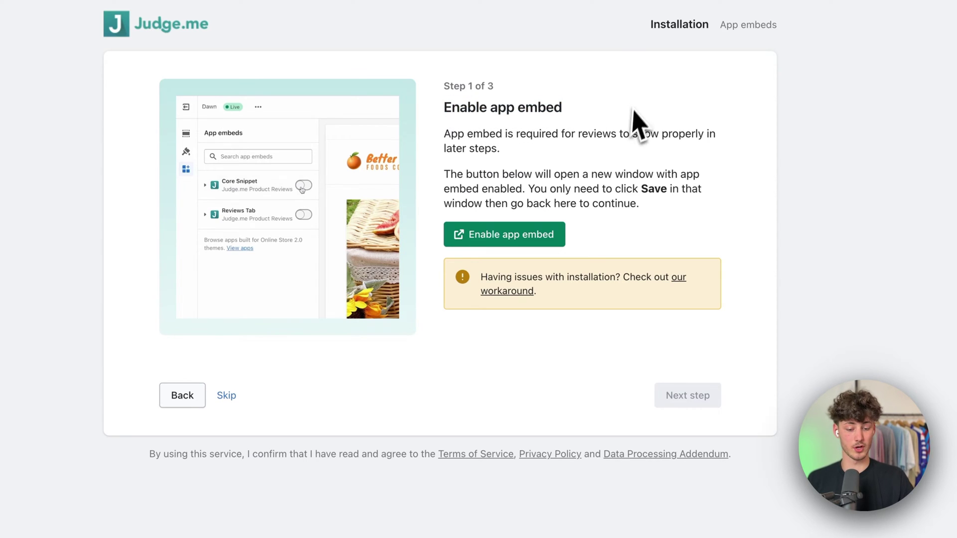
- Enable the Judge.me app embed, save it in the theme editor, and continue to the setup's second step
{"action": "left_click", "coordinate": [529, 226]}
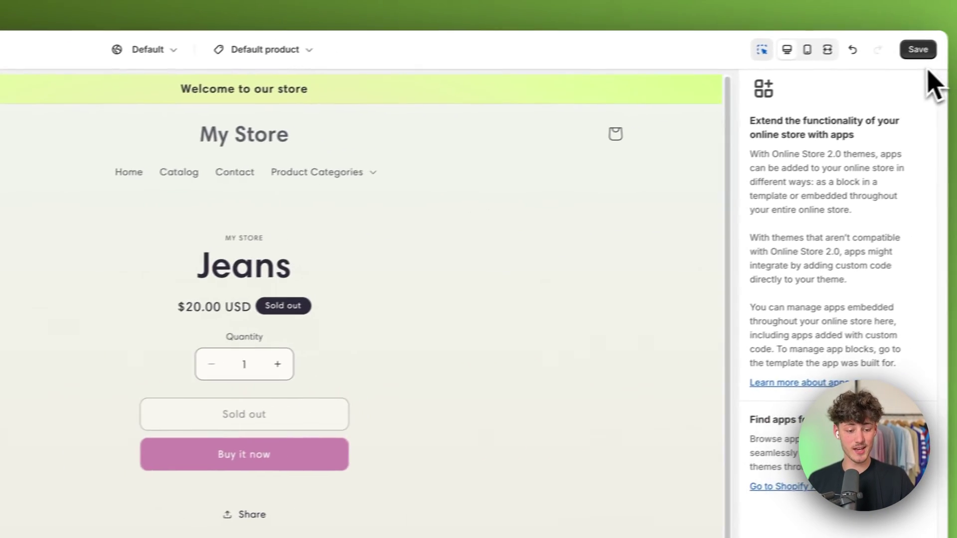
{"action": "left_click", "coordinate": [896, 55]}
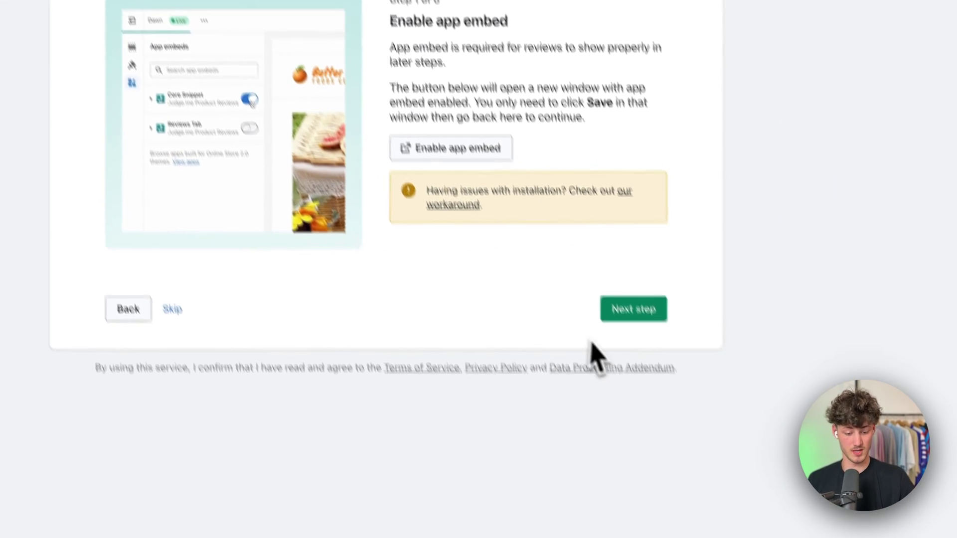
{"action": "left_click", "coordinate": [757, 451]}
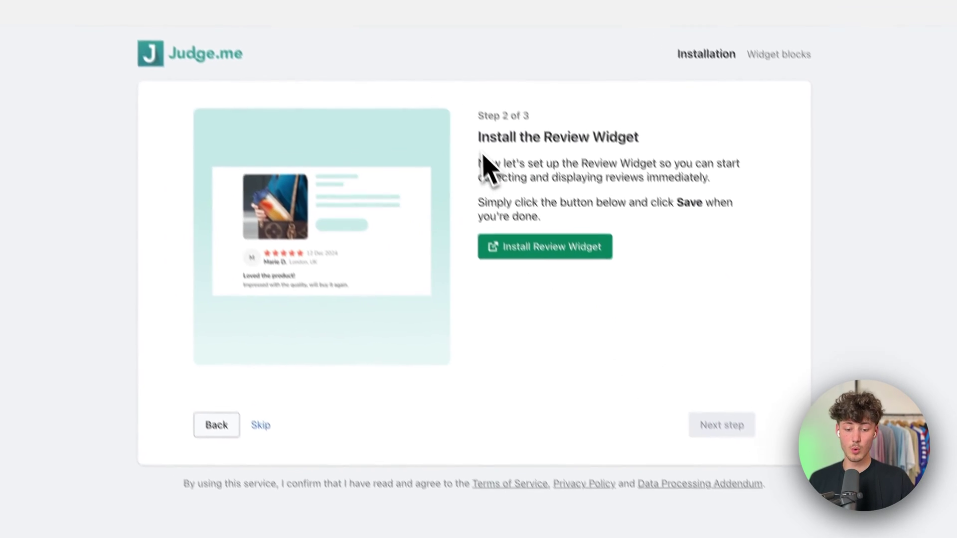
- Install the Judge.me Review Widget on the default product template and dismiss the placement hint
{"action": "left_click_drag", "start_coordinate": [482, 156], "coordinate": [703, 159]}
{"action": "left_click", "coordinate": [720, 202]}
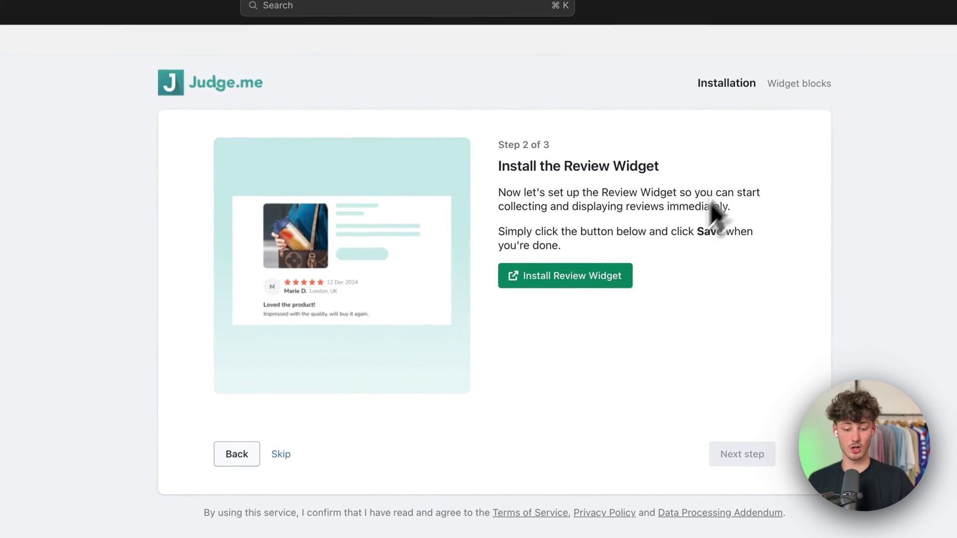
{"action": "left_click", "coordinate": [587, 278]}
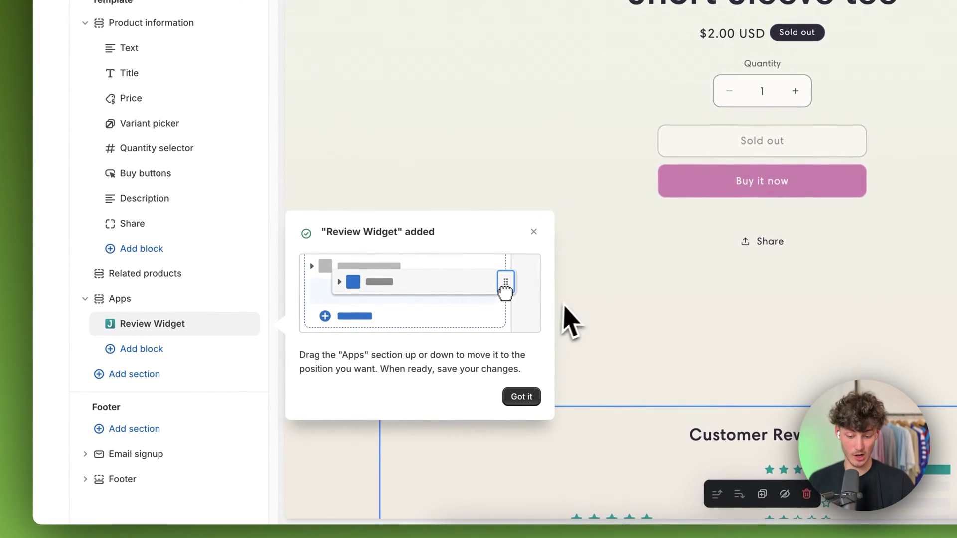
{"action": "left_click", "coordinate": [522, 396]}
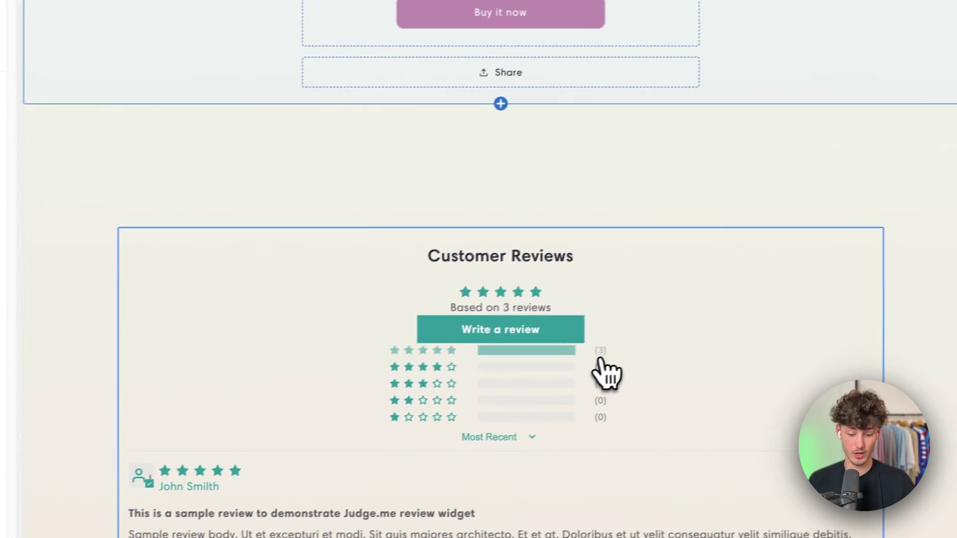
- Check the review widget in the product page preview and move its Apps section above Related products
{"action": "scroll", "coordinate": [518, 444], "scroll_direction": "down", "scroll_amount": 3}
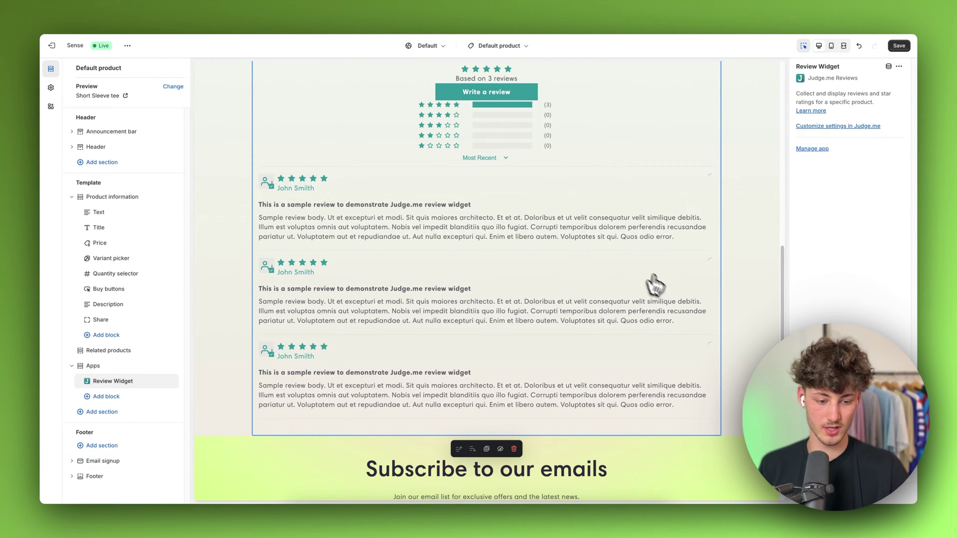
{"action": "scroll", "coordinate": [454, 274], "scroll_direction": "up", "scroll_amount": 1}
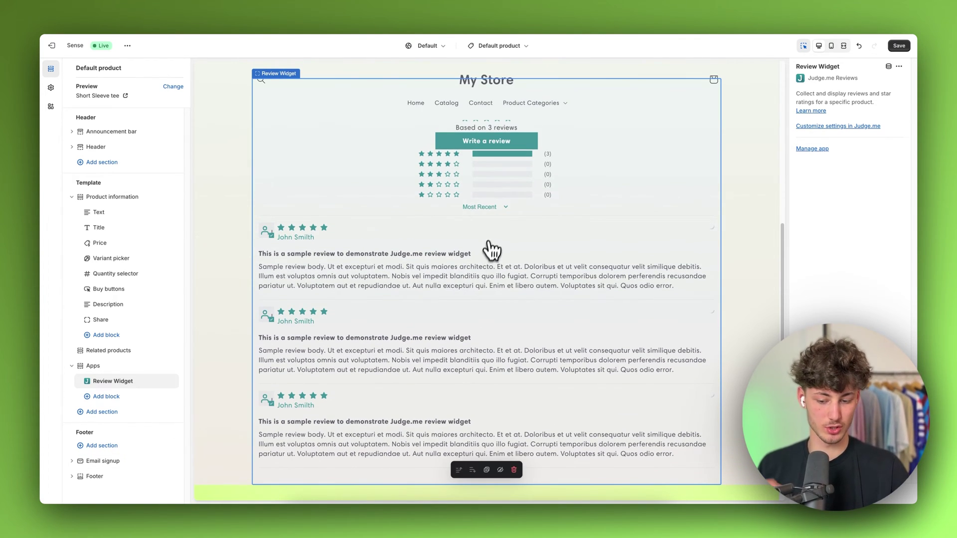
{"action": "scroll", "coordinate": [277, 414], "scroll_direction": "up", "scroll_amount": 3}
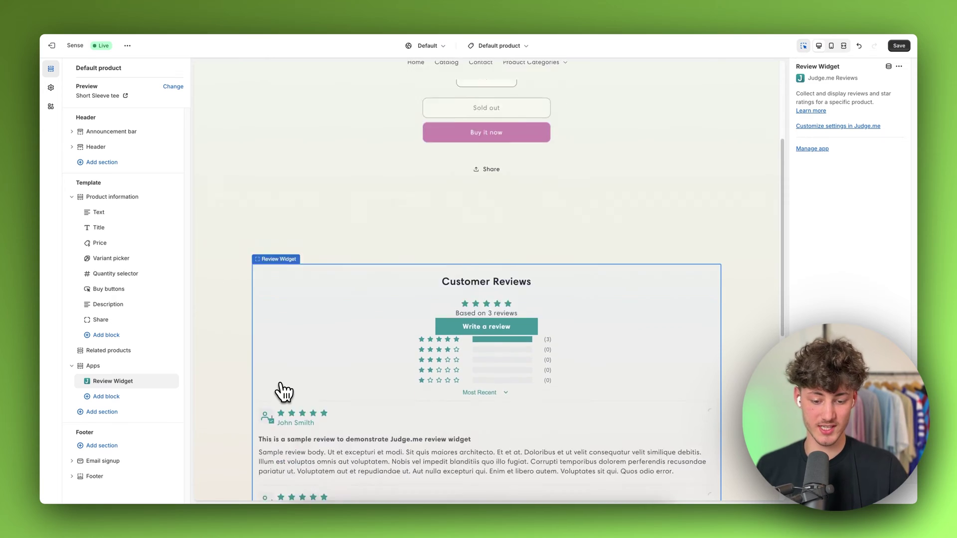
{"action": "scroll", "coordinate": [284, 394], "scroll_direction": "down", "scroll_amount": 1}
{"action": "scroll", "coordinate": [422, 326], "scroll_direction": "up", "scroll_amount": 3}
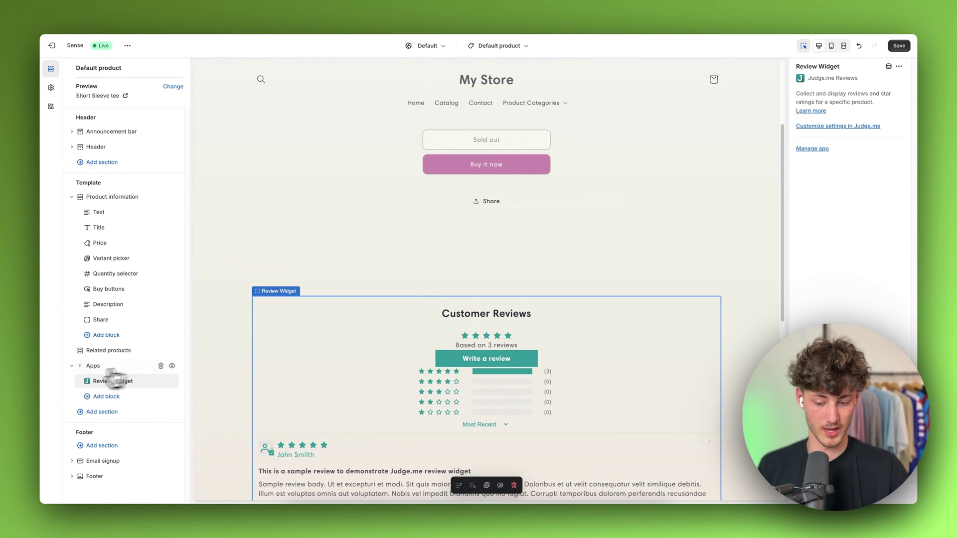
{"action": "left_click_drag", "start_coordinate": [87, 378], "coordinate": [82, 344]}
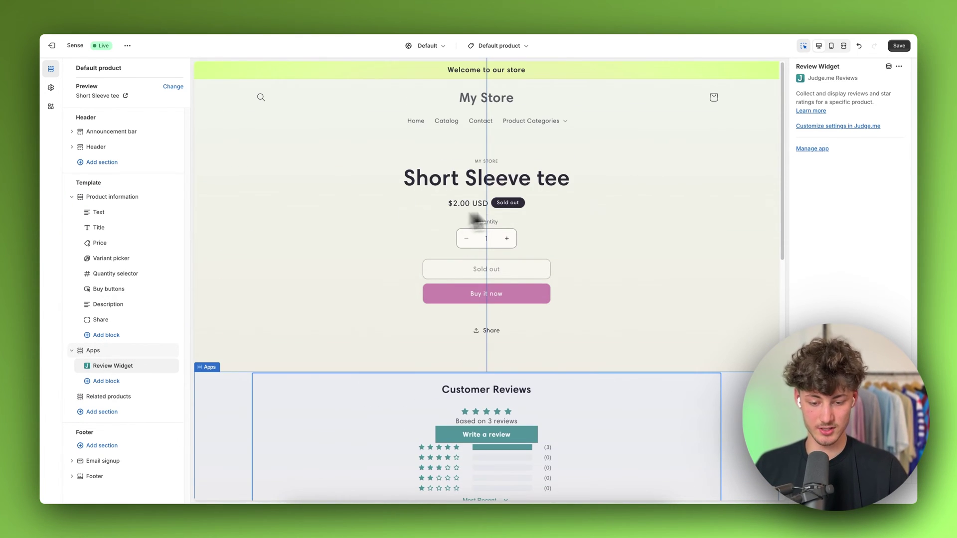
- Switch the preview product to Portable Fruit Juice Blender and view its Customer Reviews section
{"action": "left_click", "coordinate": [491, 210]}
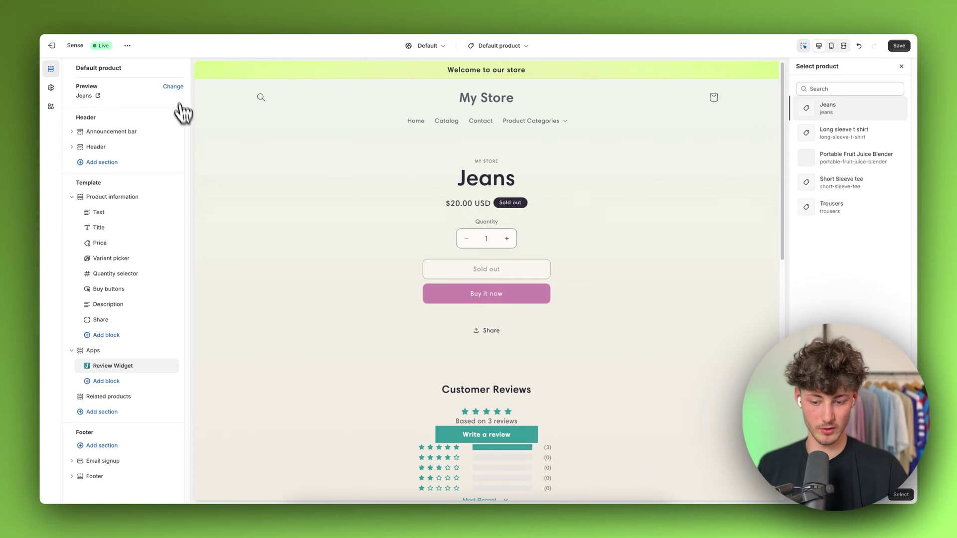
{"action": "left_click", "coordinate": [887, 152]}
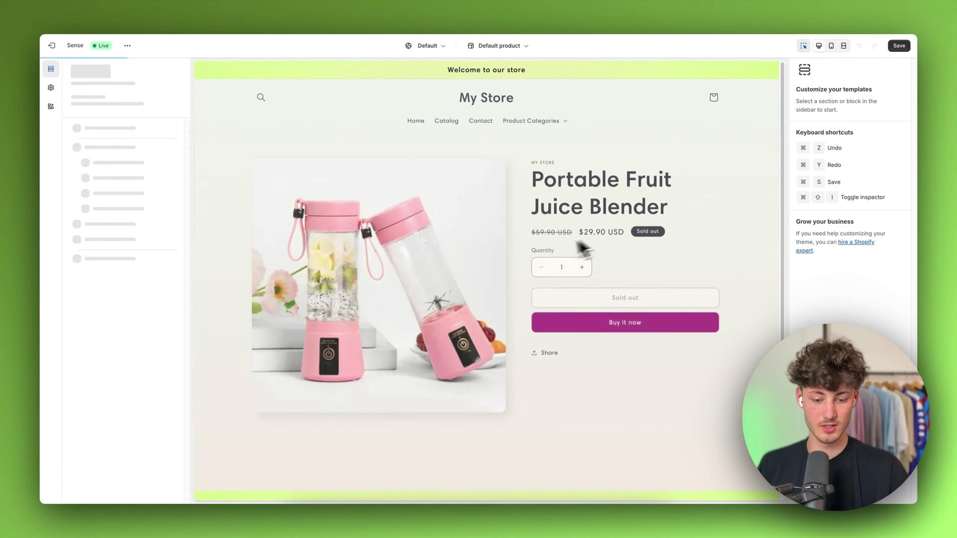
{"action": "scroll", "coordinate": [572, 205], "scroll_direction": "down", "scroll_amount": 5}
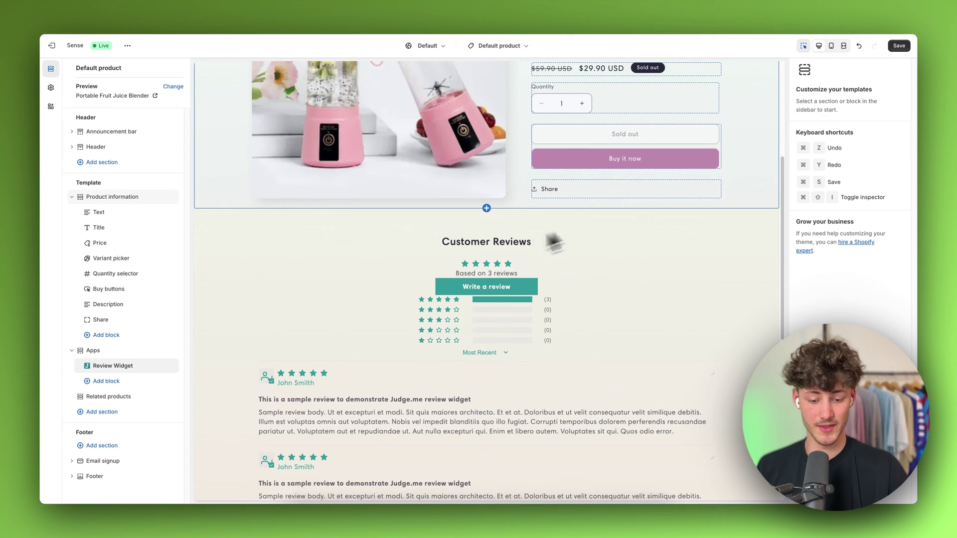
- Check the Customer Reviews section on the previewed product page and save the product template
{"action": "left_click", "coordinate": [495, 253]}
{"action": "scroll", "coordinate": [524, 309], "scroll_direction": "up", "scroll_amount": 2}
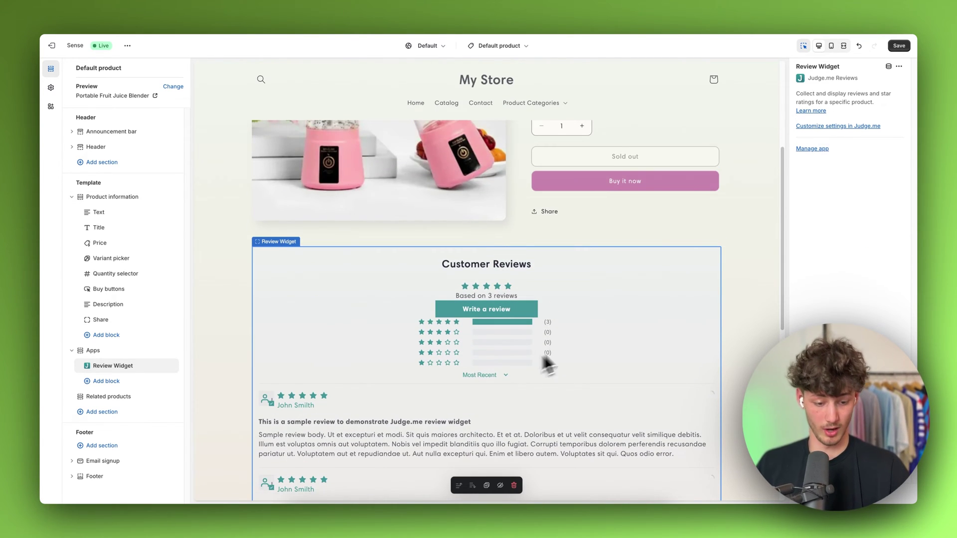
{"action": "scroll", "coordinate": [553, 328], "scroll_direction": "up", "scroll_amount": 3}
{"action": "left_click", "coordinate": [899, 45]}
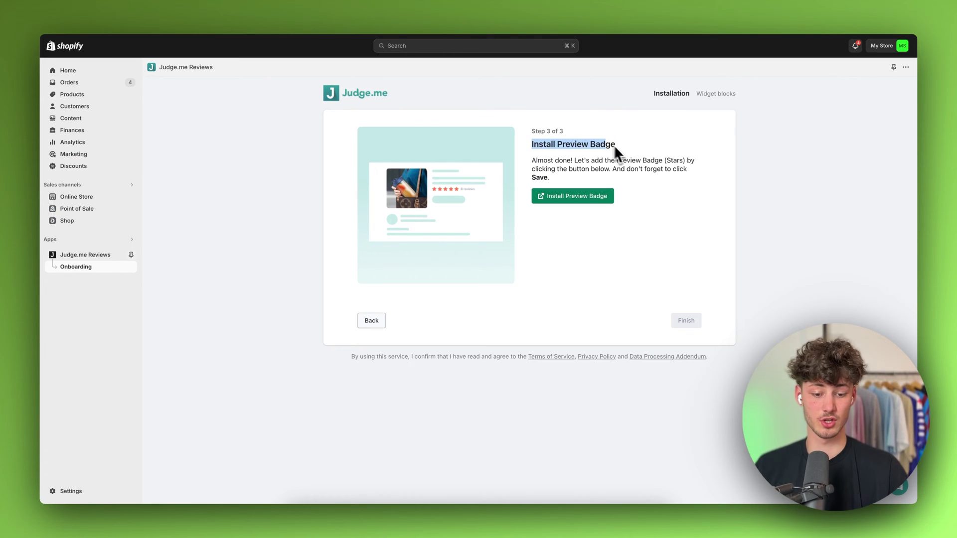
- Install the Judge.me Preview Badge on the default product template and dismiss the placement hint
{"action": "left_click", "coordinate": [593, 205]}
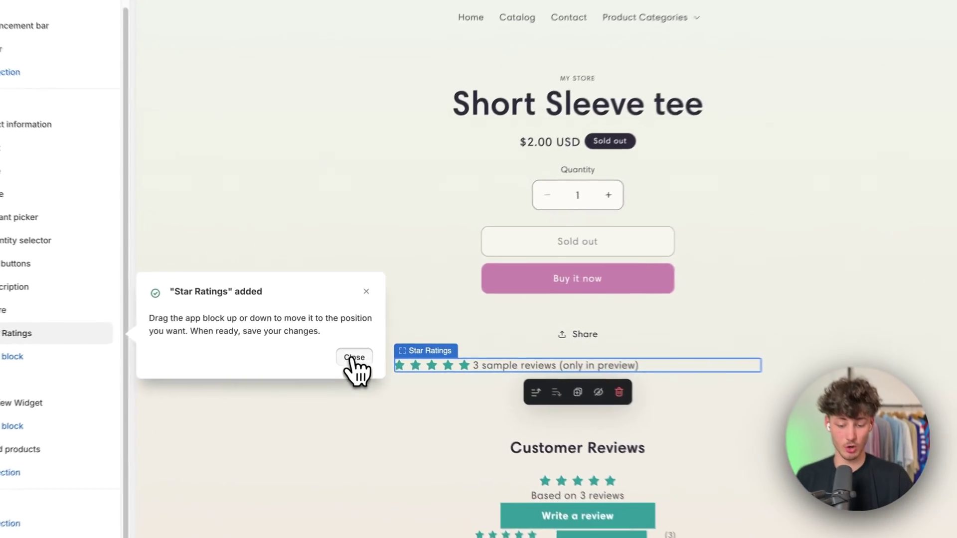
{"action": "left_click", "coordinate": [338, 345]}
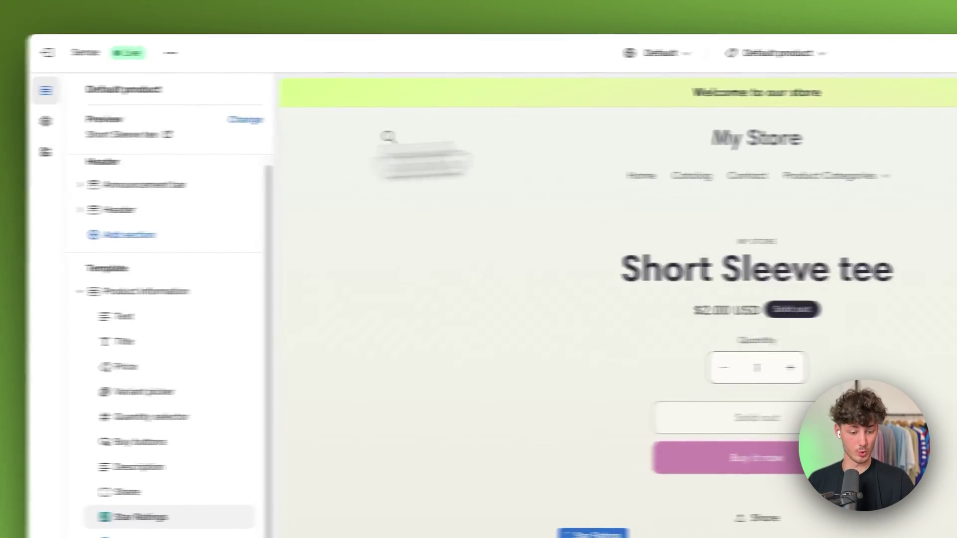
- Switch the preview product to Portable Fruit Juice Blender and move the Star Ratings block directly below the price
{"action": "left_click", "coordinate": [263, 119]}
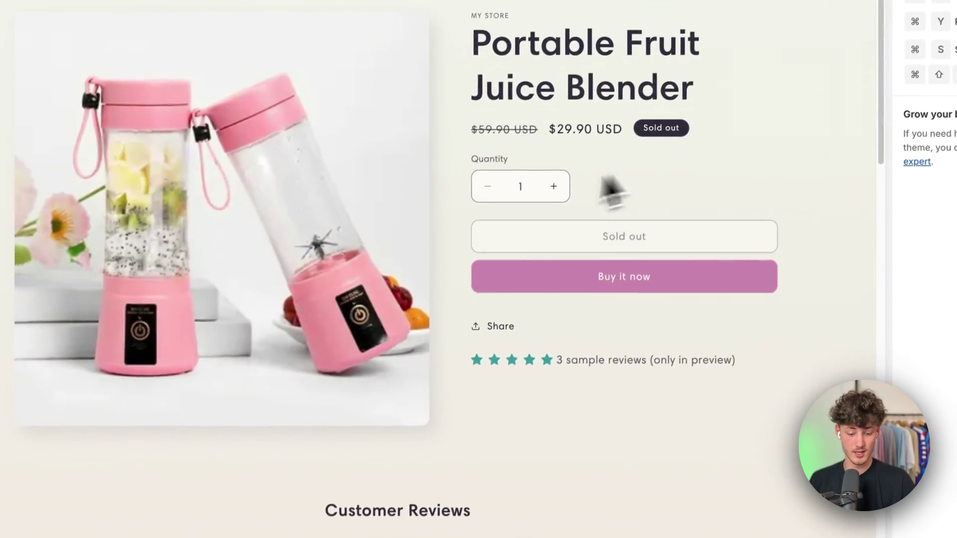
{"action": "left_click", "coordinate": [584, 356]}
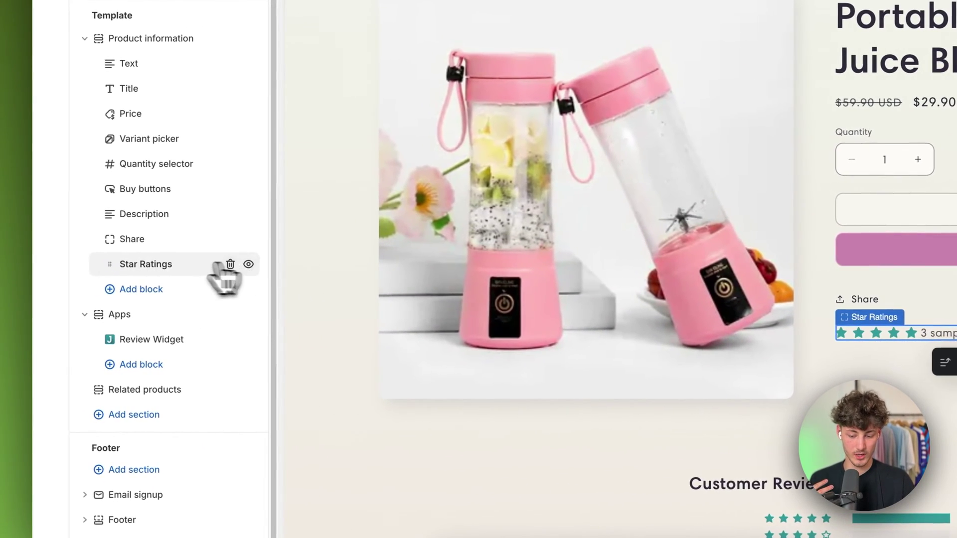
{"action": "left_click_drag", "start_coordinate": [114, 303], "coordinate": [114, 215]}
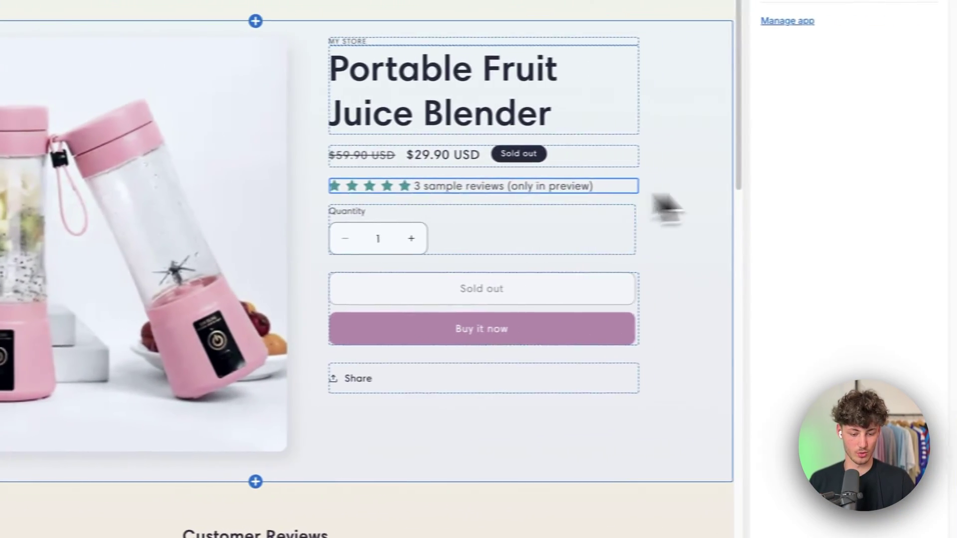
{"action": "left_click", "coordinate": [716, 161]}
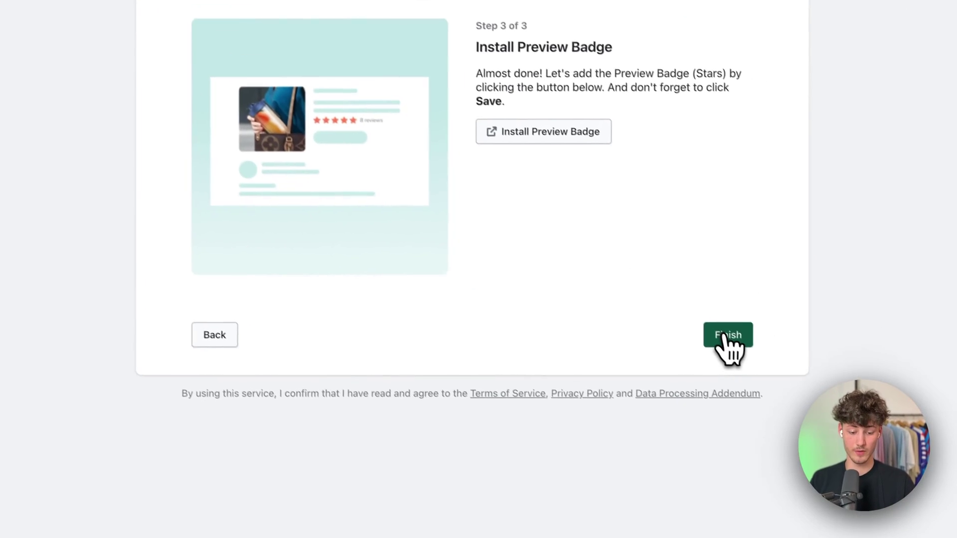
- Try to finish the third step of the Judge.me setup and choose to try again
{"action": "left_click", "coordinate": [725, 337]}
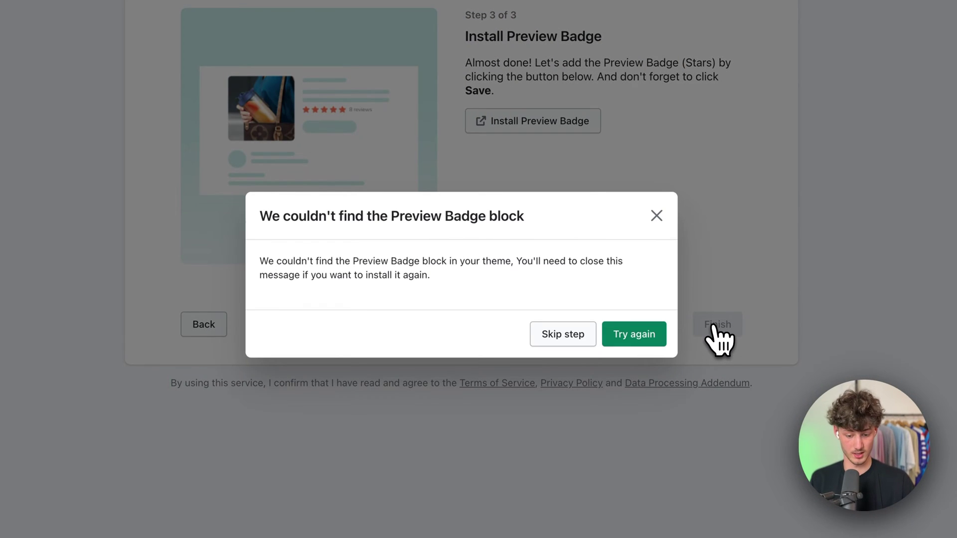
{"action": "left_click", "coordinate": [635, 336]}
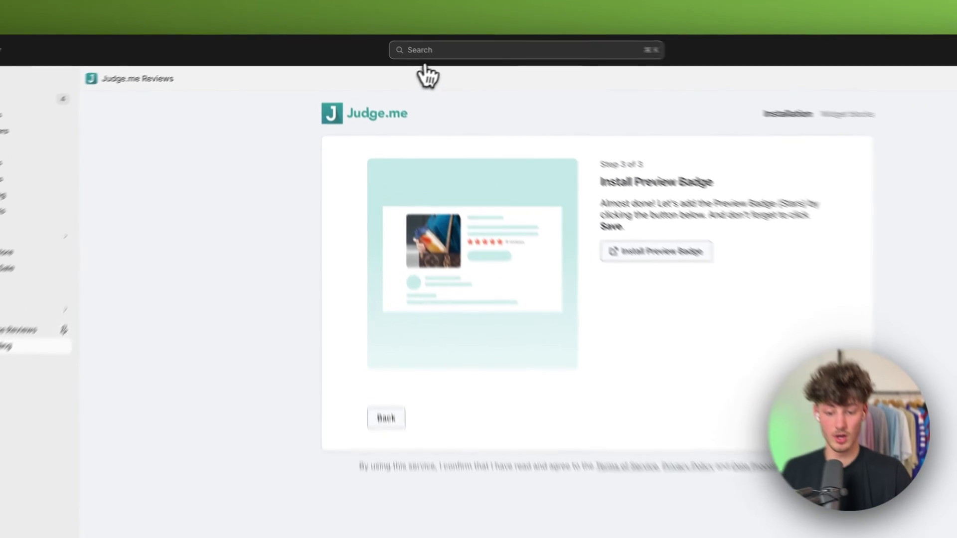
- Search the Shopify App Store for "Judge.me Aliexpress" and open the Judge.me AliExpress Reviews listing
{"action": "left_click", "coordinate": [398, 45]}
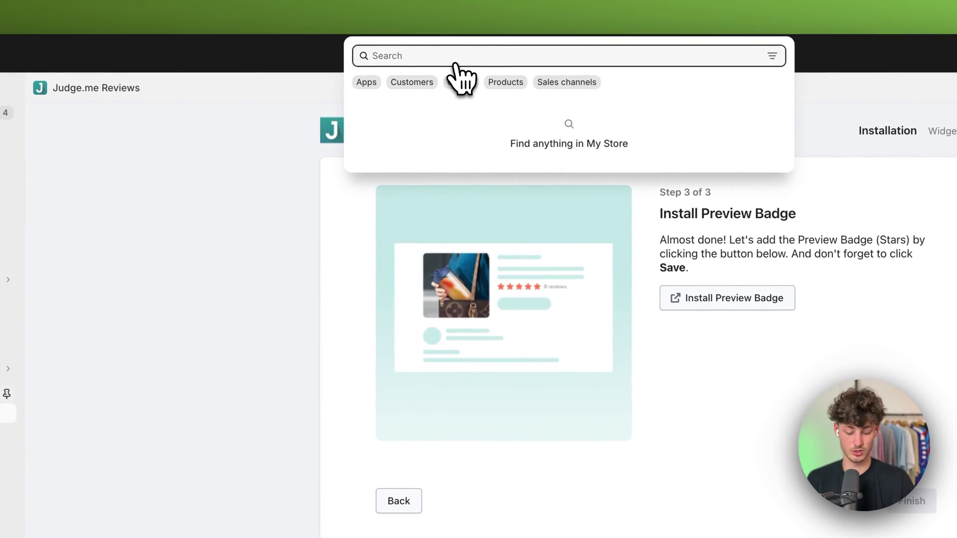
{"action": "type", "text": "Judge."}
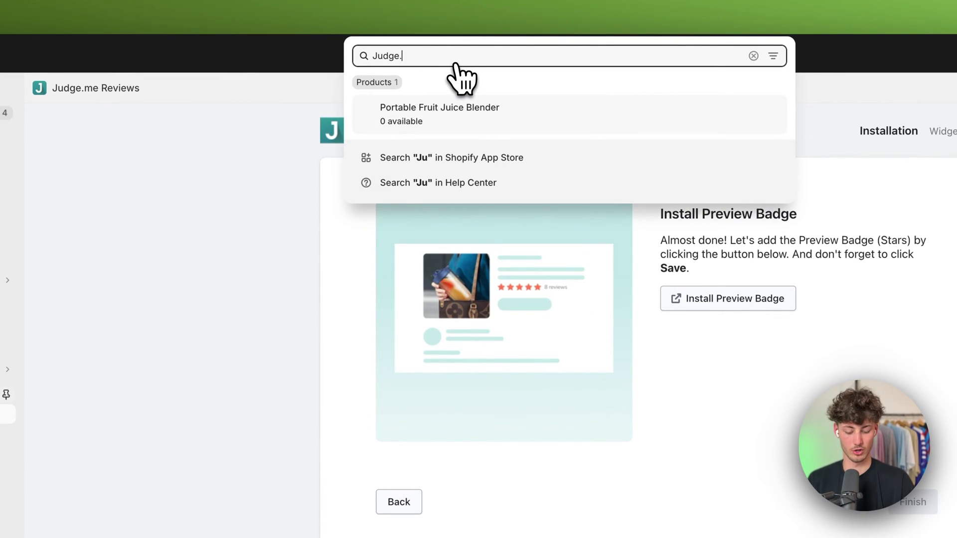
{"action": "type", "text": "me Aliexpress"}
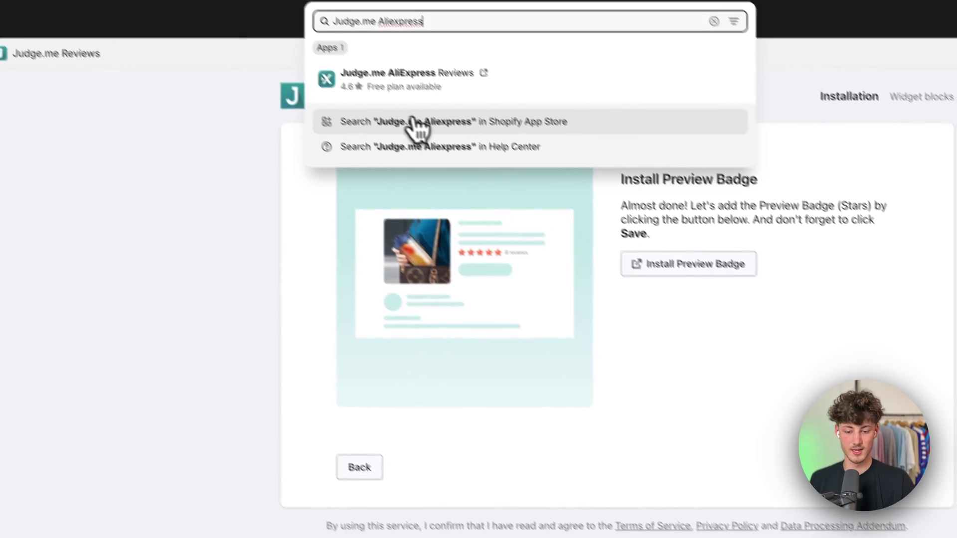
{"action": "left_click", "coordinate": [412, 122]}
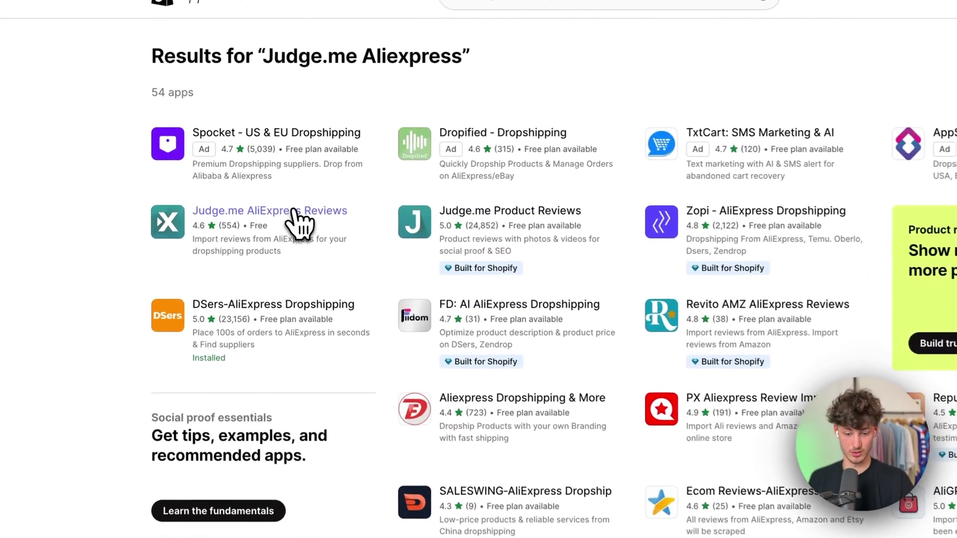
{"action": "left_click", "coordinate": [269, 190]}
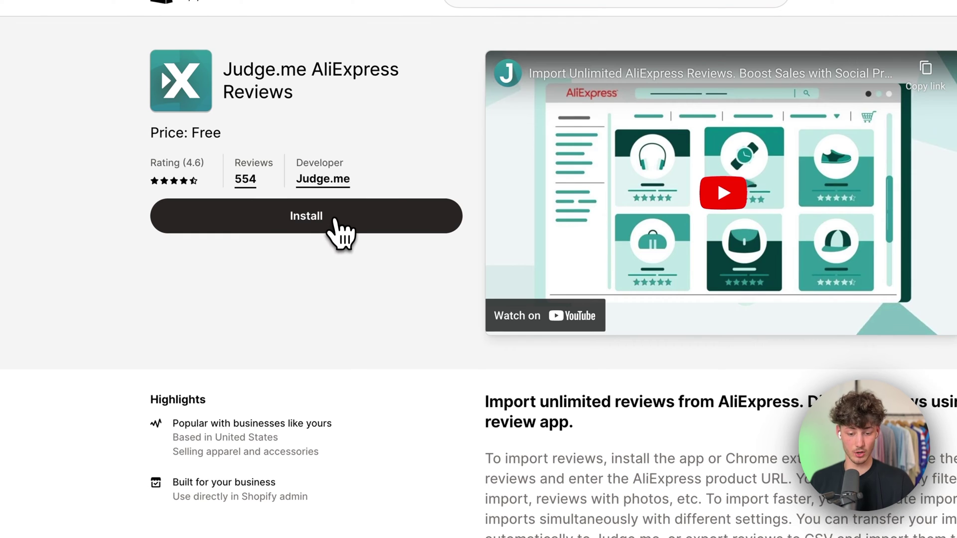
- Install the Judge.me AliExpress Reviews app and approve its requested data access
{"action": "left_click", "coordinate": [334, 220]}
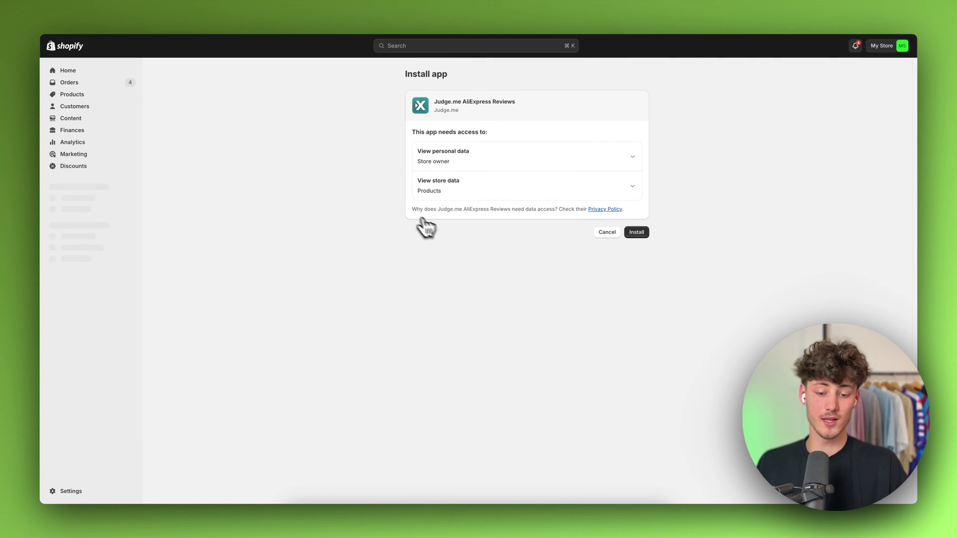
{"action": "left_click_drag", "start_coordinate": [421, 116], "coordinate": [497, 119]}
{"action": "left_click", "coordinate": [632, 117]}
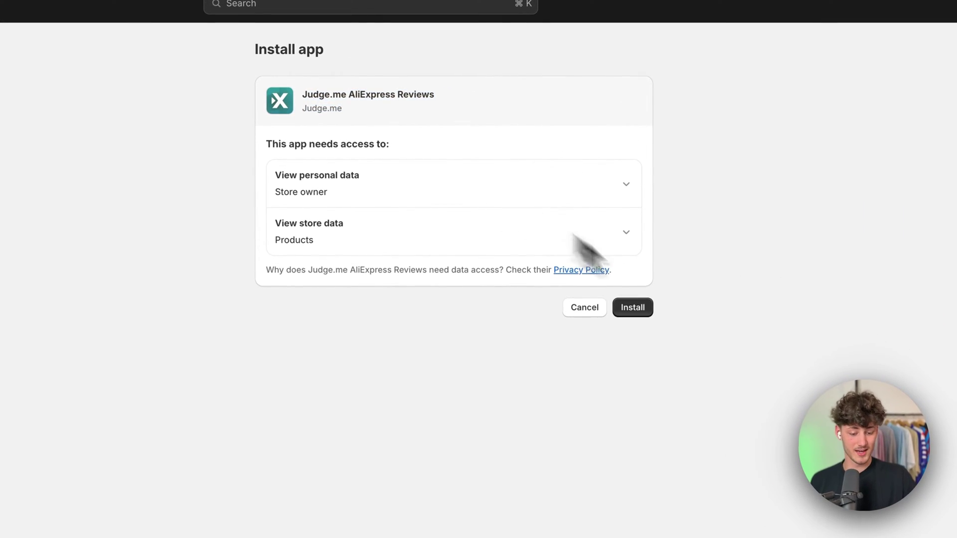
{"action": "left_click", "coordinate": [636, 246]}
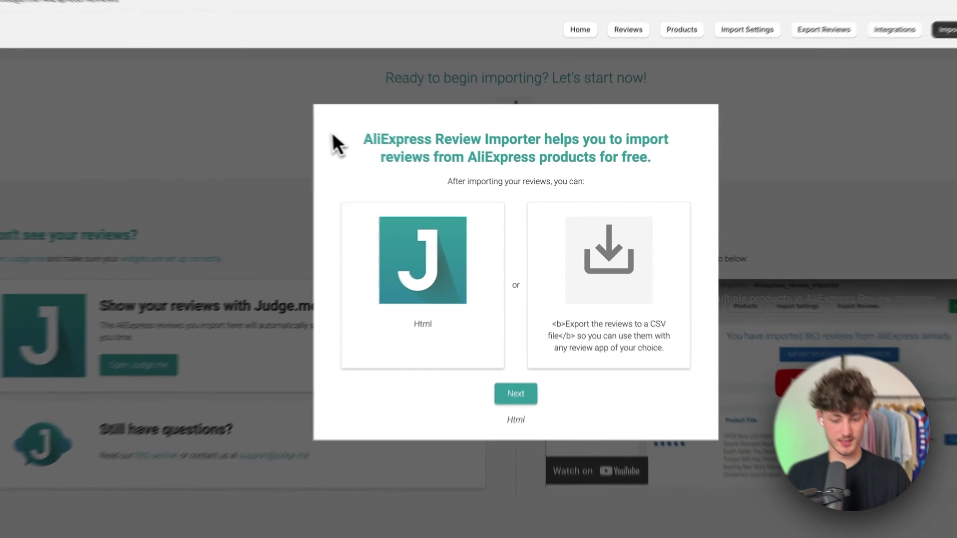
- Go through the AliExpress Review Importer introduction and start importing
{"action": "left_click_drag", "start_coordinate": [396, 172], "coordinate": [646, 191]}
{"action": "left_click", "coordinate": [602, 168]}
{"action": "left_click", "coordinate": [501, 404]}
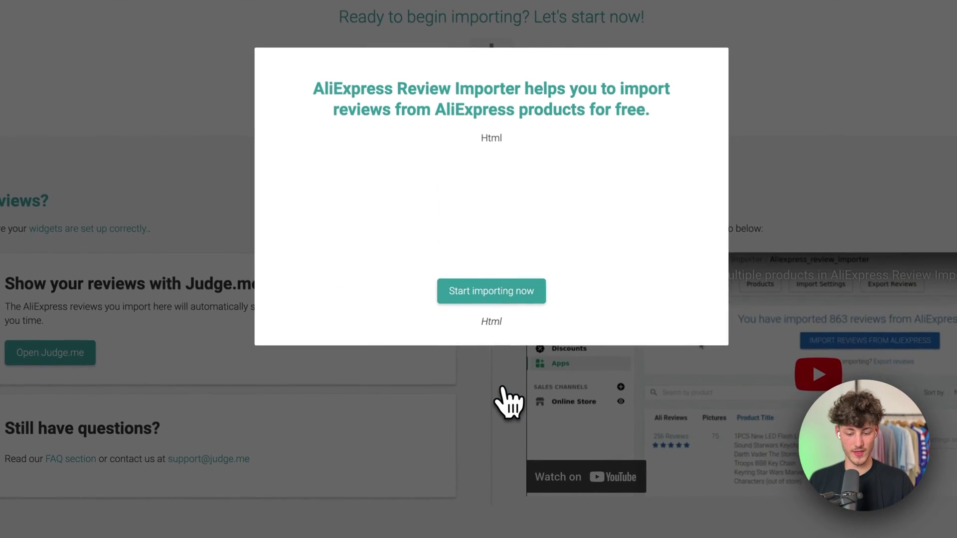
{"action": "left_click", "coordinate": [492, 290]}
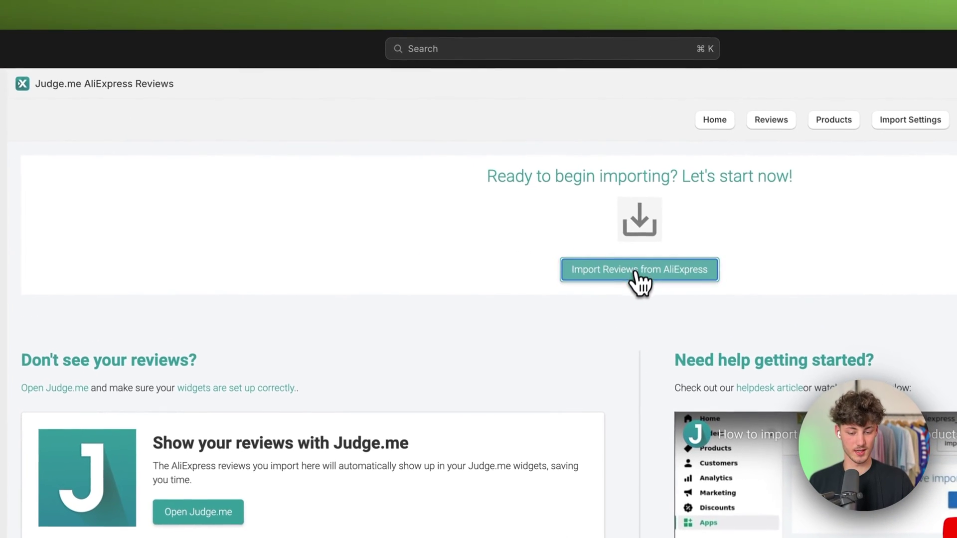
- Open the Portable Fruit Juice Blender product in the store's admin and switch to the AliExpress listing for the portable juicer
{"action": "left_click", "coordinate": [485, 109]}
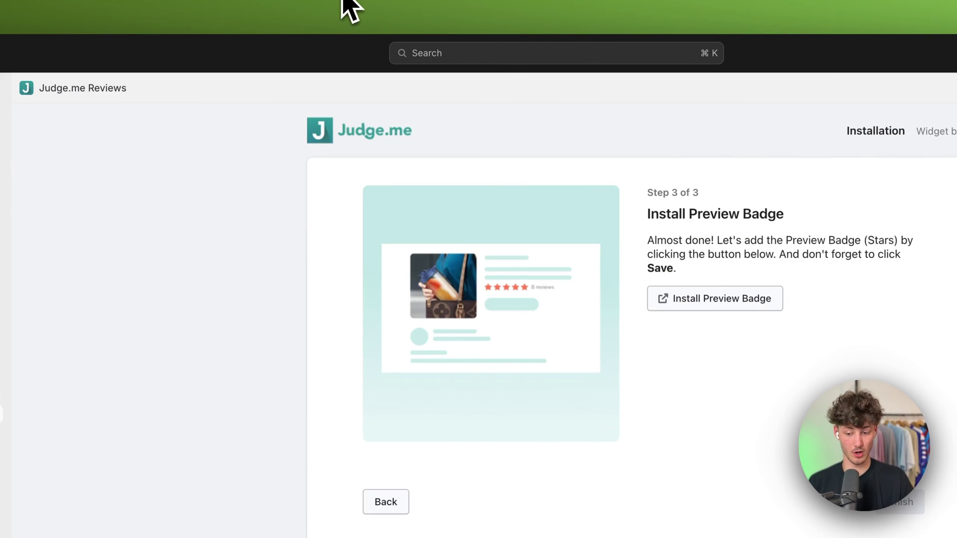
{"action": "left_click", "coordinate": [95, 137]}
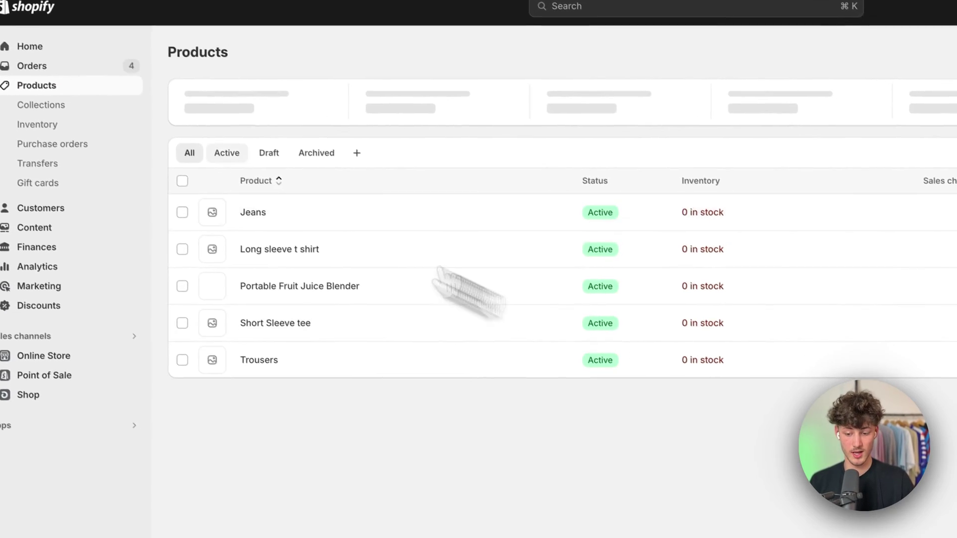
{"action": "left_click", "coordinate": [345, 368]}
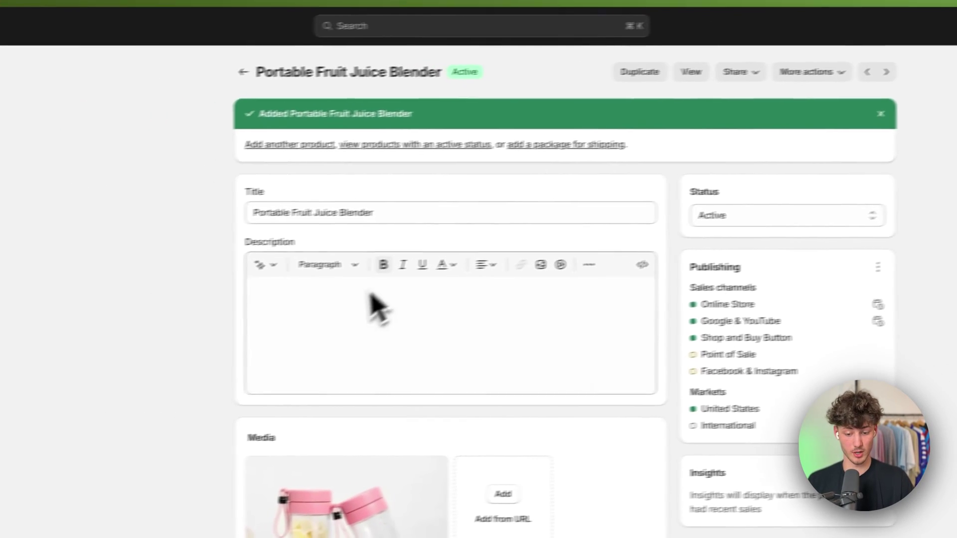
{"action": "triple_click", "coordinate": [90, 237]}
{"action": "left_click", "coordinate": [37, 303]}
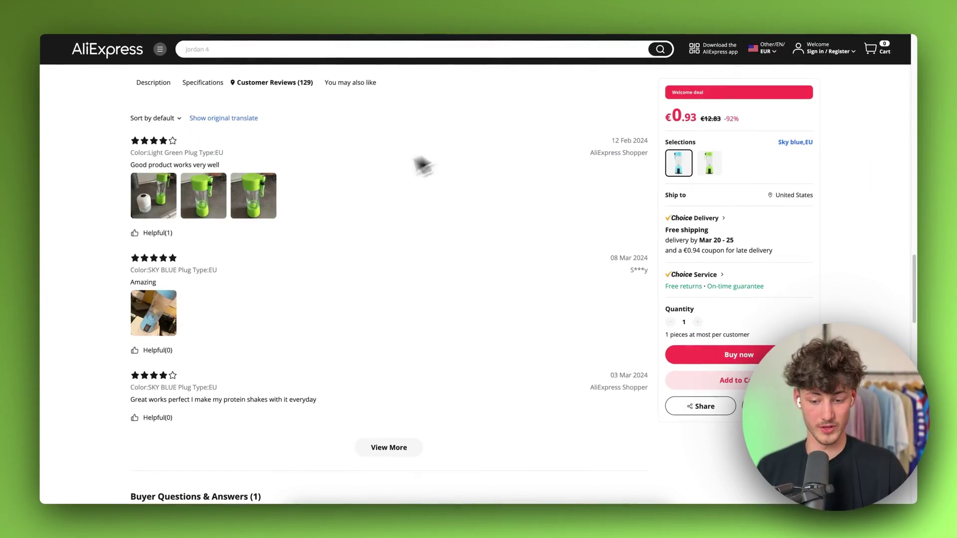
- Examine the customer reviews, ratings and product details on the portable juicer's AliExpress listing
{"action": "scroll", "coordinate": [390, 170], "scroll_direction": "up", "scroll_amount": 20}
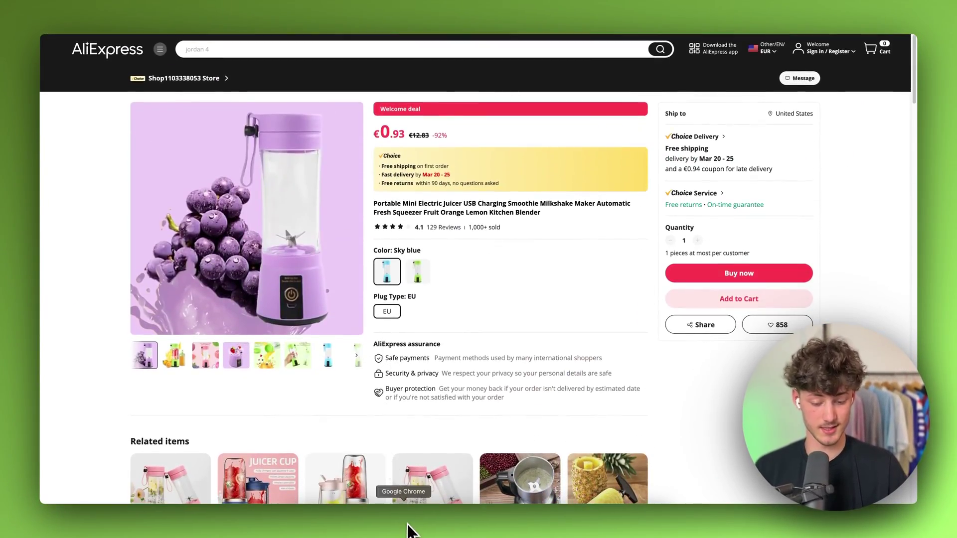
{"action": "scroll", "coordinate": [412, 406], "scroll_direction": "down", "scroll_amount": 20}
{"action": "scroll", "coordinate": [412, 404], "scroll_direction": "up", "scroll_amount": 10}
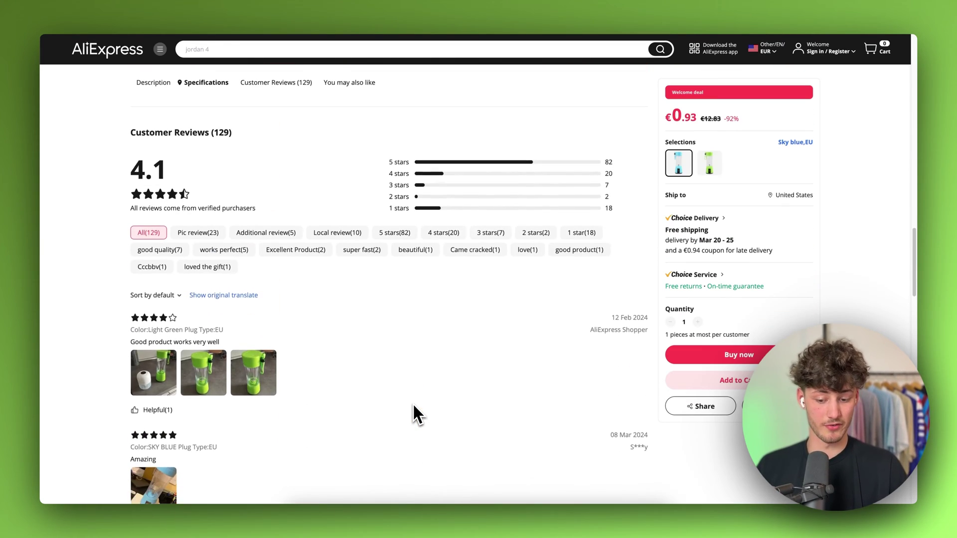
{"action": "scroll", "coordinate": [411, 403], "scroll_direction": "down", "scroll_amount": 2}
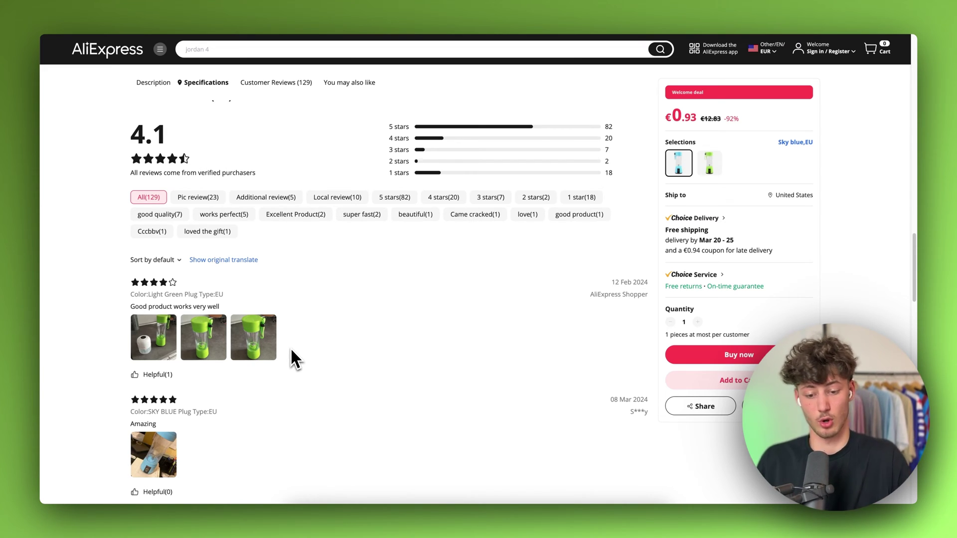
{"action": "scroll", "coordinate": [290, 348], "scroll_direction": "up", "scroll_amount": 15}
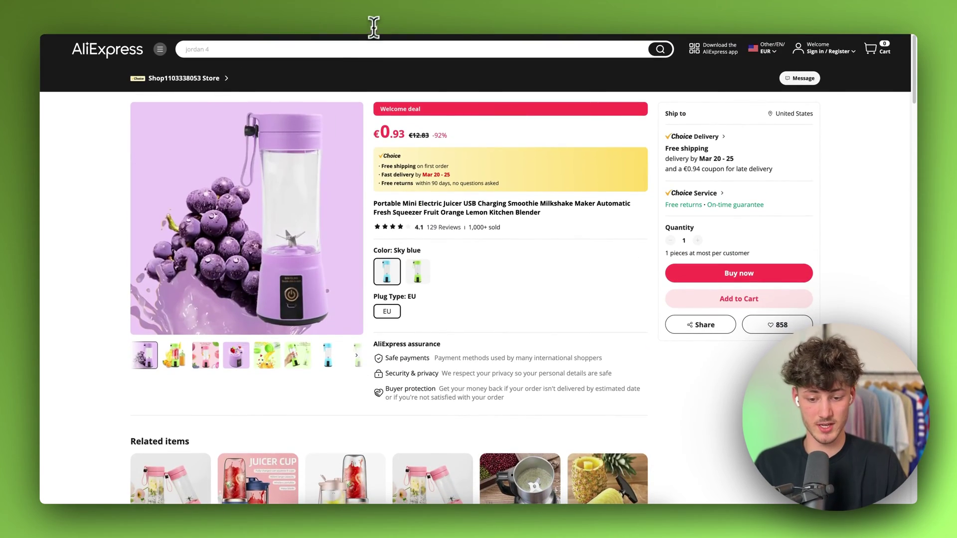
{"action": "scroll", "coordinate": [501, 275], "scroll_direction": "down", "scroll_amount": 15}
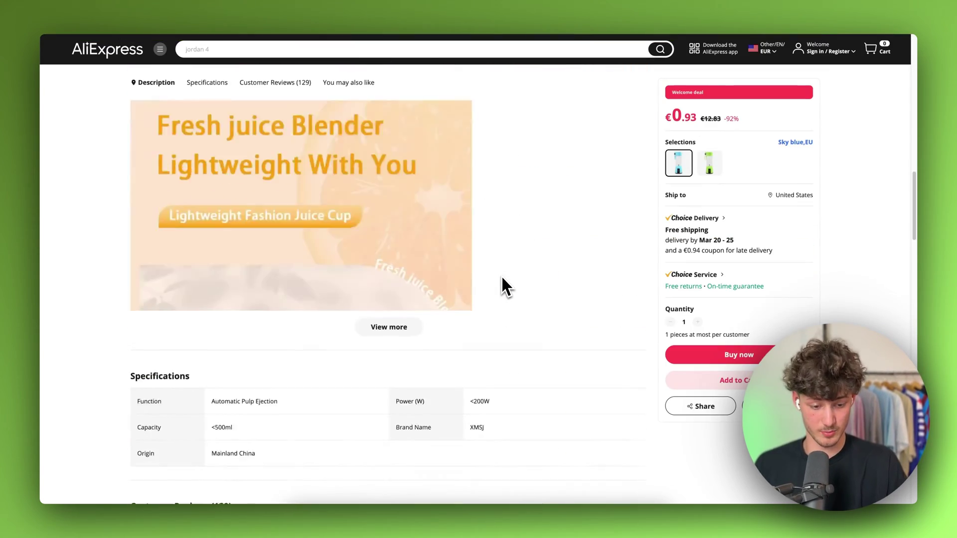
{"action": "scroll", "coordinate": [501, 275], "scroll_direction": "up", "scroll_amount": 6}
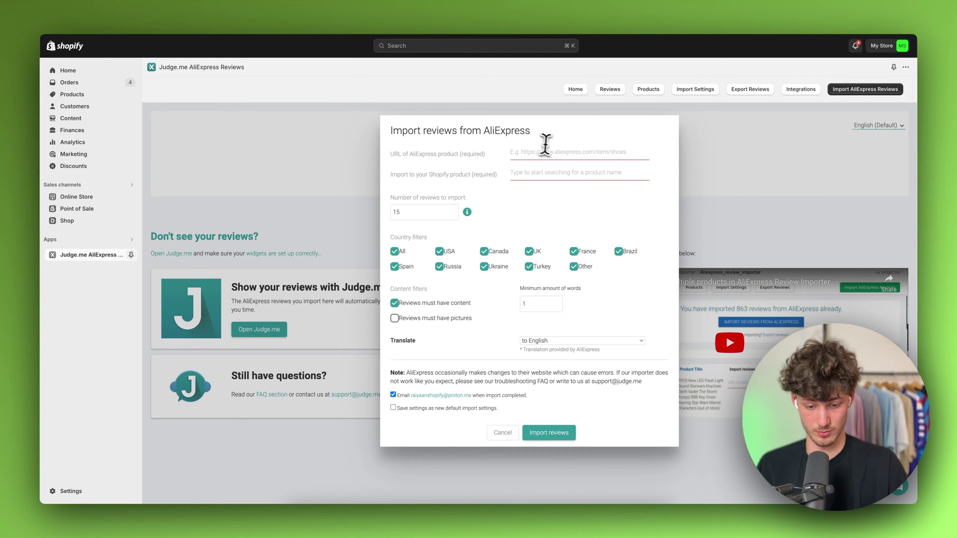
- Fill in the import form with the AliExpress product URL and Portable Fruit Juice Blender as the Shopify product, requiring reviews to have pictures
{"action": "key", "text": "ctrl+v"}
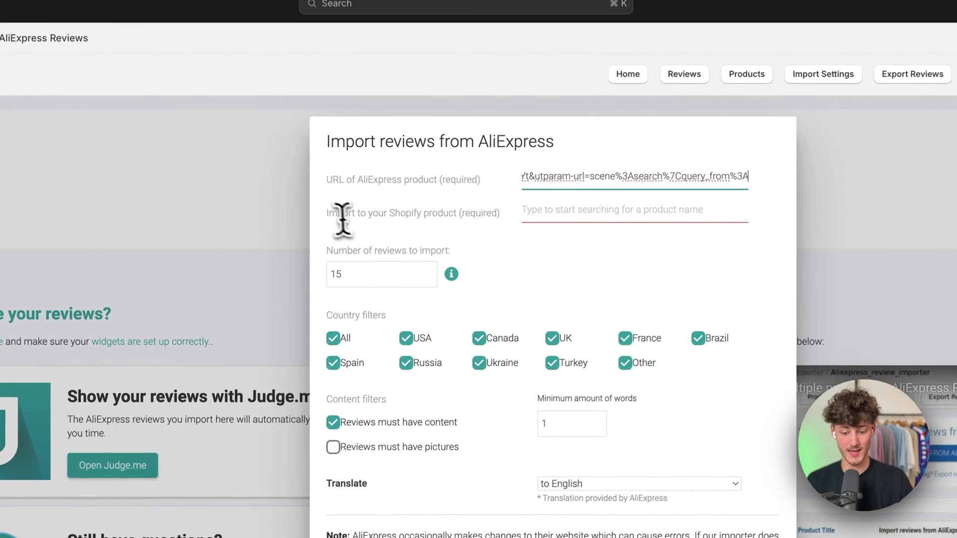
{"action": "left_click_drag", "start_coordinate": [394, 176], "coordinate": [504, 177]}
{"action": "left_click", "coordinate": [459, 213]}
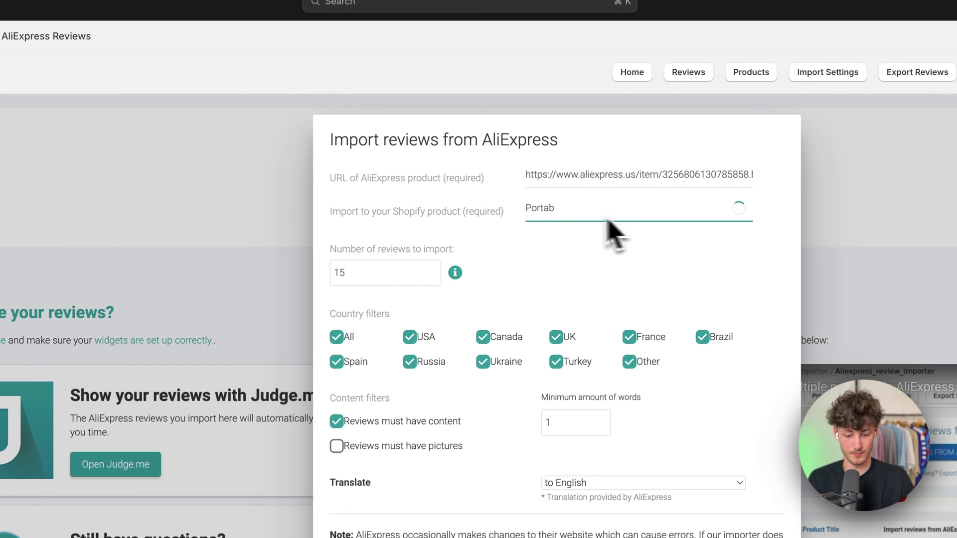
{"action": "left_click", "coordinate": [576, 234]}
{"action": "left_click_drag", "start_coordinate": [634, 208], "coordinate": [568, 203]}
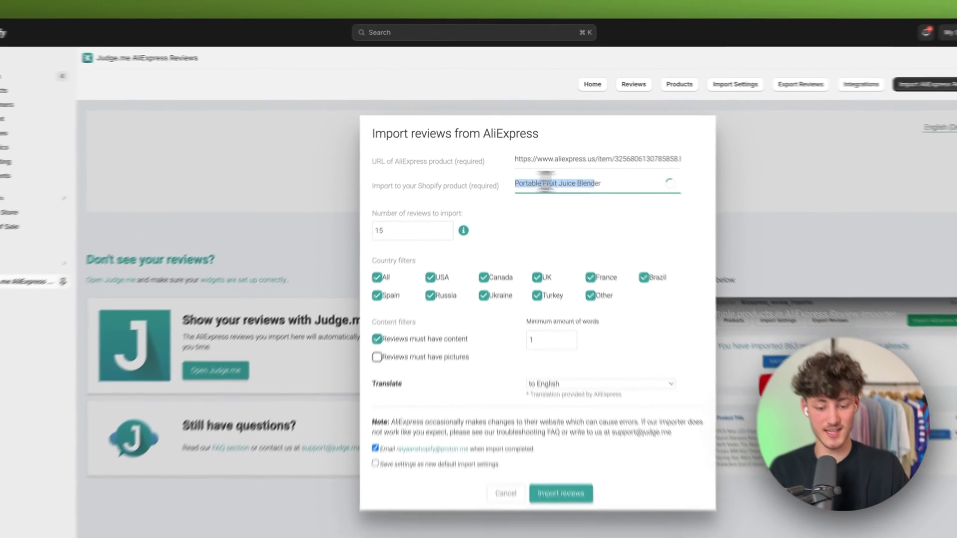
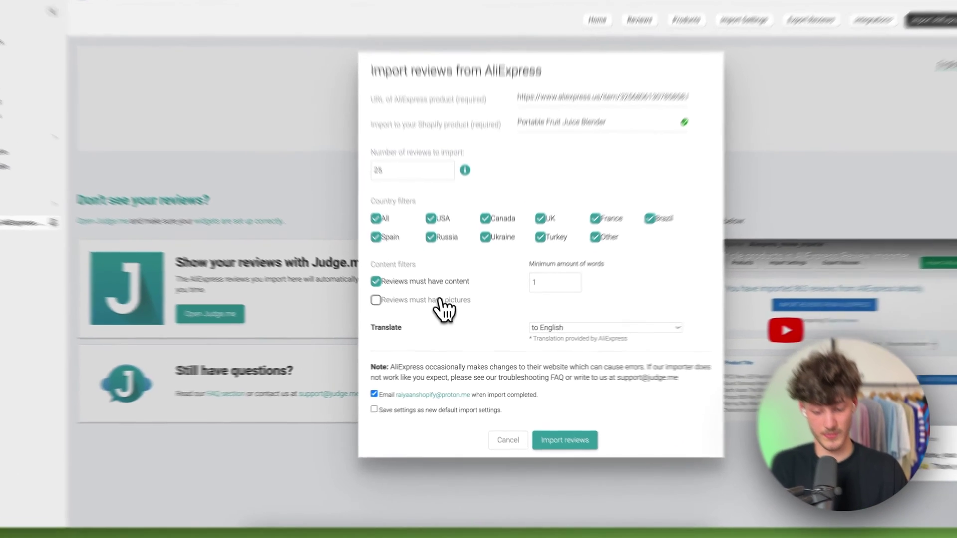
{"action": "left_click", "coordinate": [447, 319]}
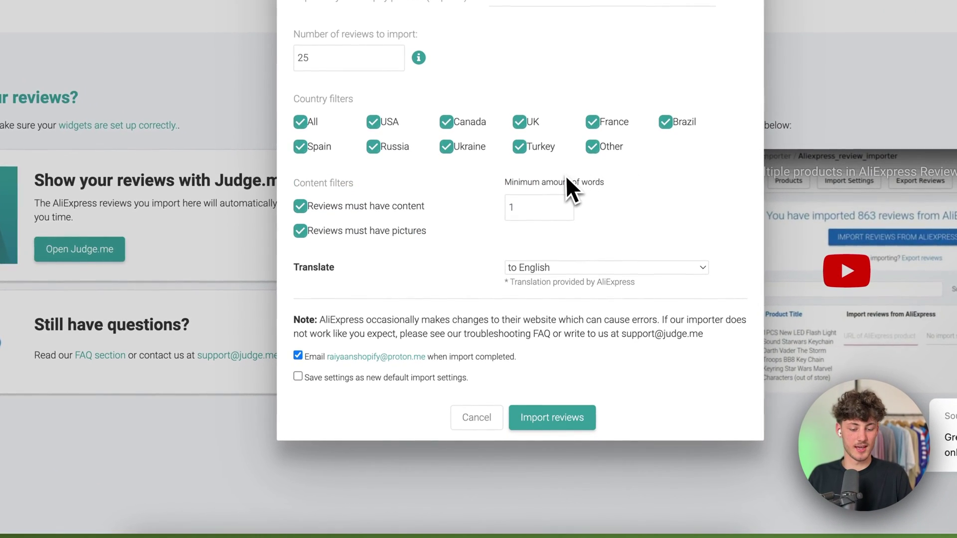
- Require imported reviews to contain at least 5 words and keep them translated to English
{"action": "double_click", "coordinate": [540, 207]}
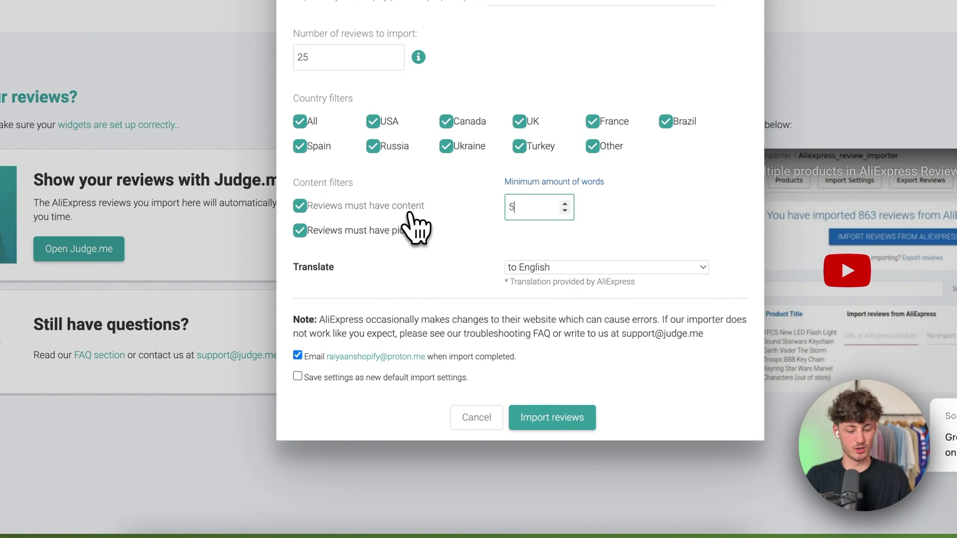
{"action": "left_click", "coordinate": [697, 246]}
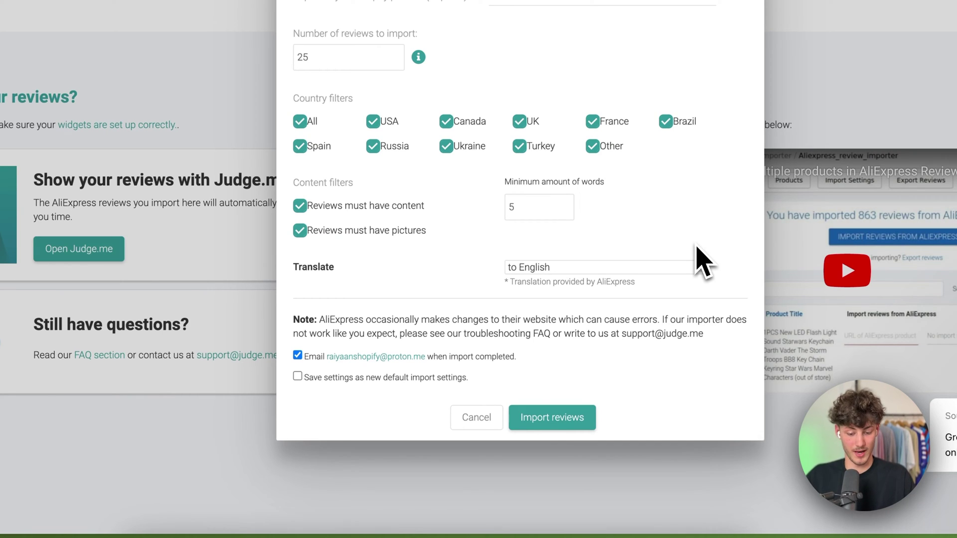
{"action": "double_click", "coordinate": [306, 268]}
{"action": "left_click", "coordinate": [555, 269]}
{"action": "left_click", "coordinate": [587, 251]}
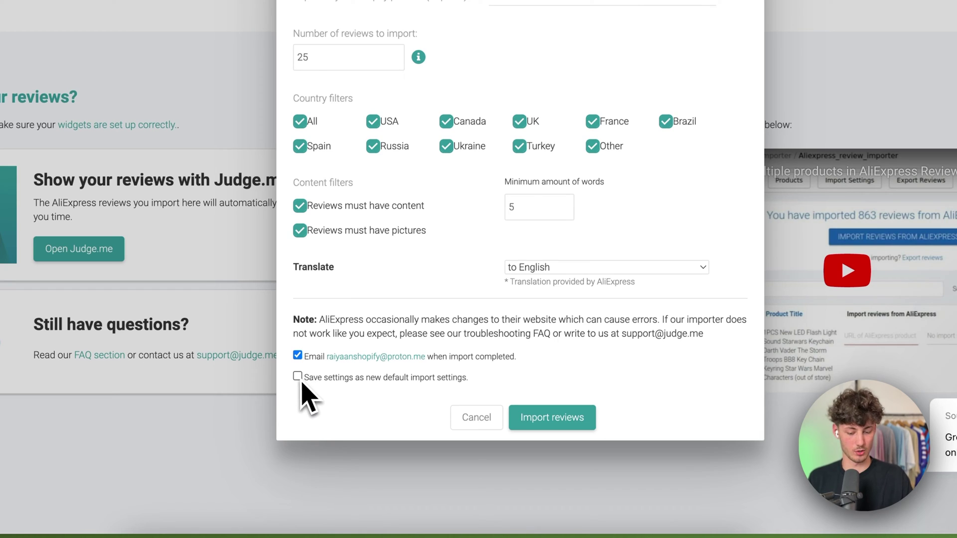
- Save the settings as the new default import settings, import the reviews and return to the importer's homepage
{"action": "left_click_drag", "start_coordinate": [305, 377], "coordinate": [454, 381]}
{"action": "left_click", "coordinate": [477, 381]}
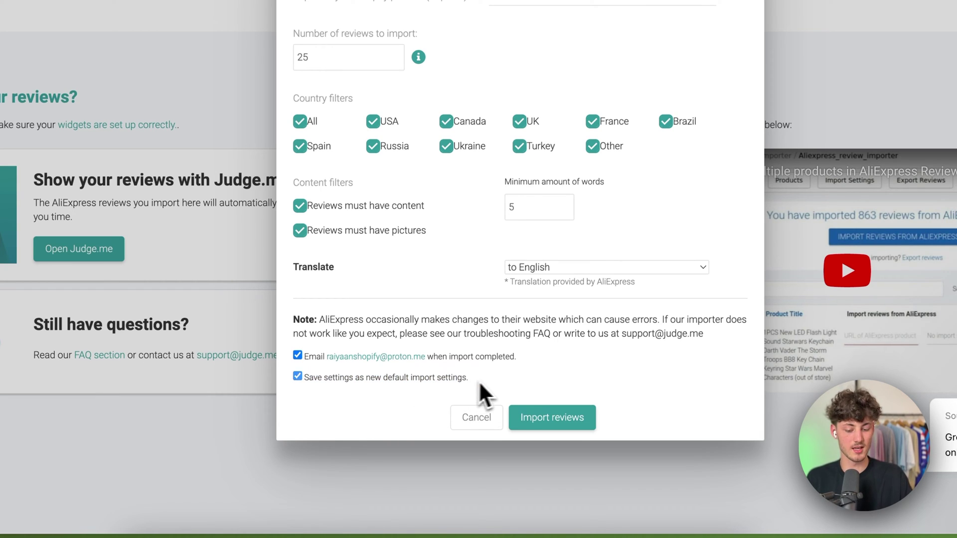
{"action": "left_click", "coordinate": [569, 427]}
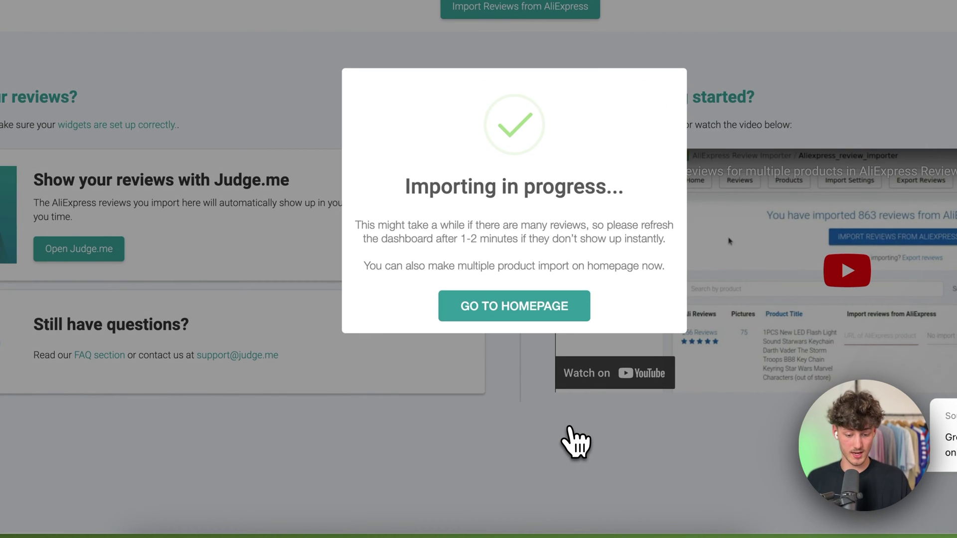
{"action": "left_click_drag", "start_coordinate": [458, 240], "coordinate": [532, 239]}
{"action": "left_click", "coordinate": [531, 241]}
{"action": "left_click", "coordinate": [525, 314]}
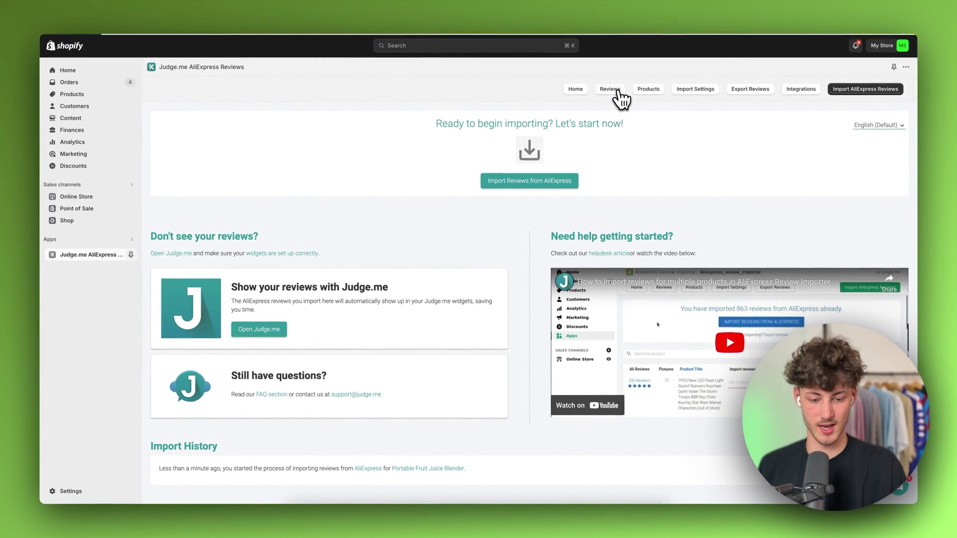
- Look through the imported Portable Fruit Juice Blender reviews in the importer's review list
{"action": "left_click", "coordinate": [611, 90]}
{"action": "scroll", "coordinate": [377, 298], "scroll_direction": "down", "scroll_amount": 8}
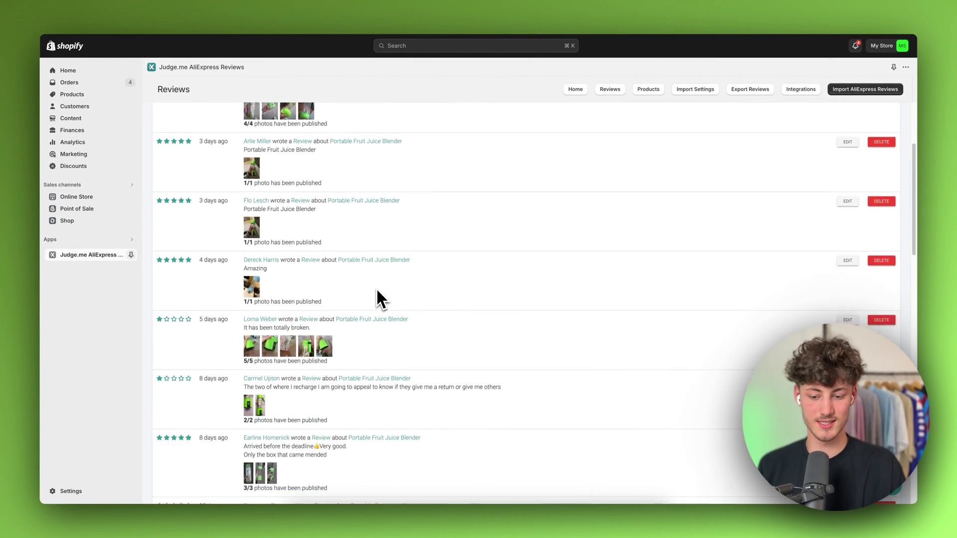
{"action": "scroll", "coordinate": [377, 292], "scroll_direction": "up", "scroll_amount": 10}
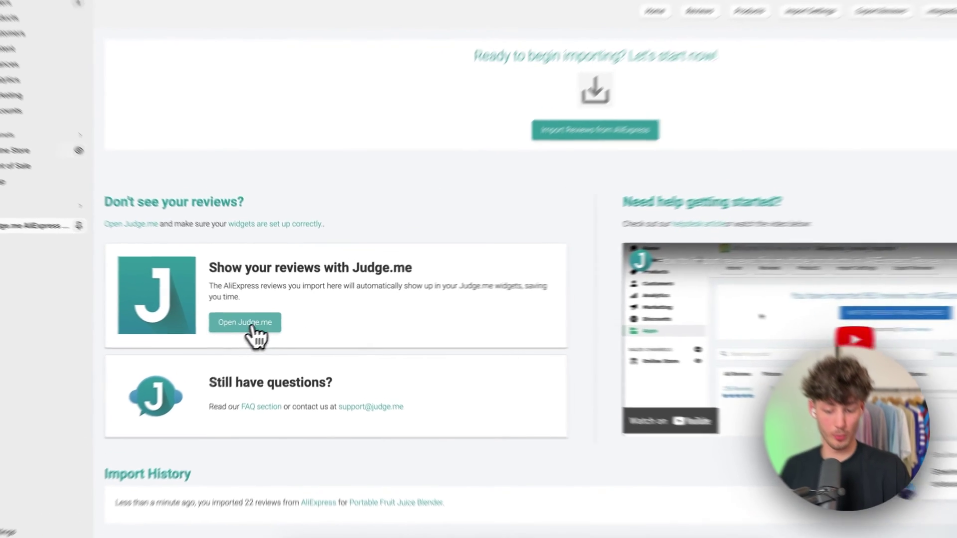
- Publish all imported reviews in the Judge.me Reviews Dashboard and filter the list to product reviews
{"action": "left_click", "coordinate": [259, 330]}
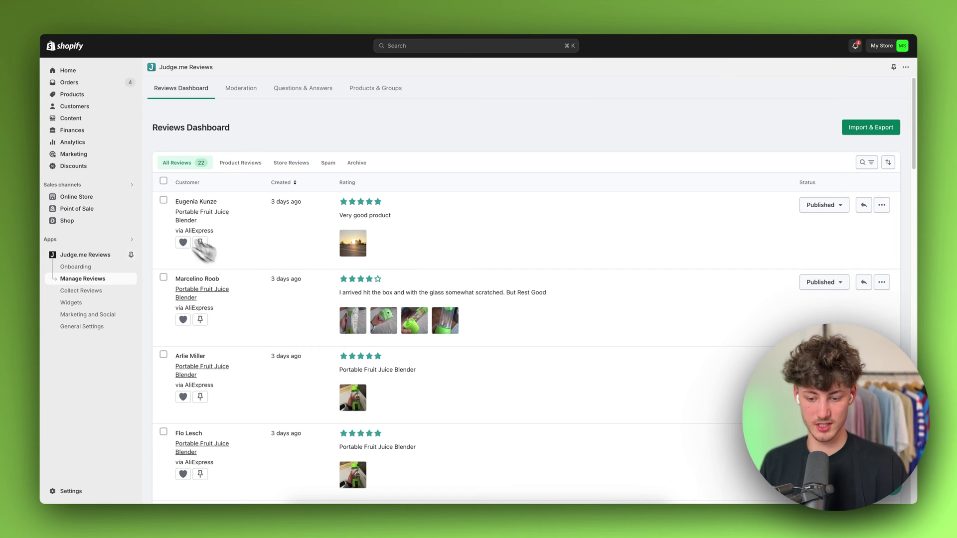
{"action": "left_click", "coordinate": [163, 181]}
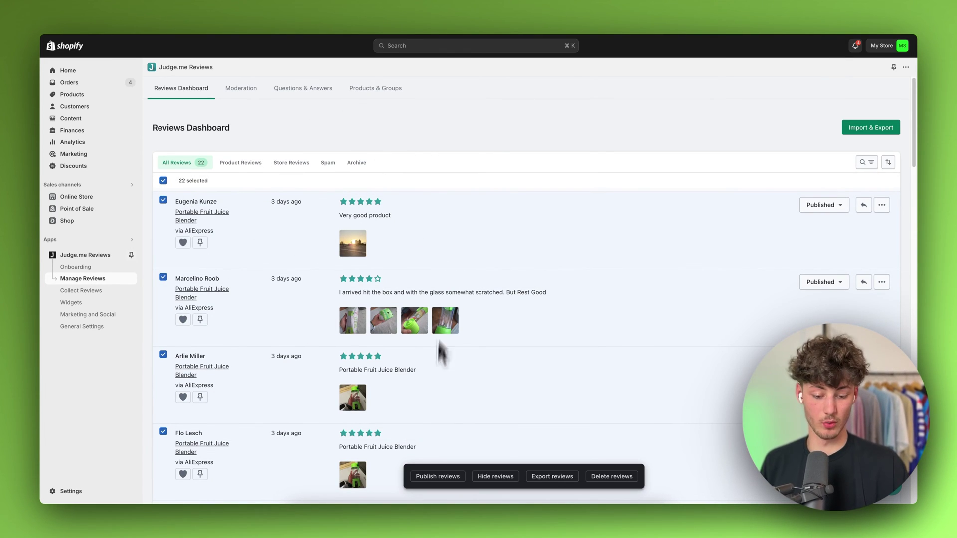
{"action": "left_click", "coordinate": [437, 477]}
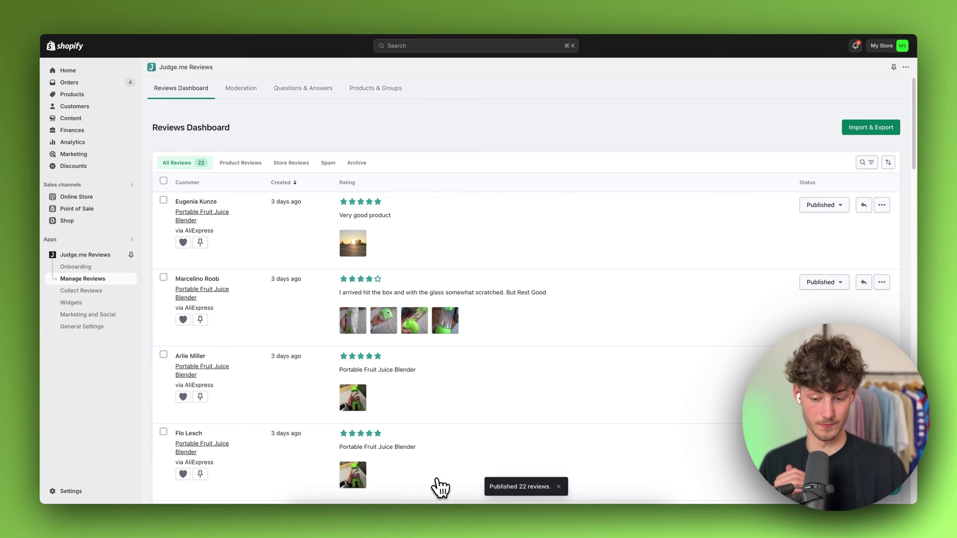
{"action": "left_click", "coordinate": [237, 165]}
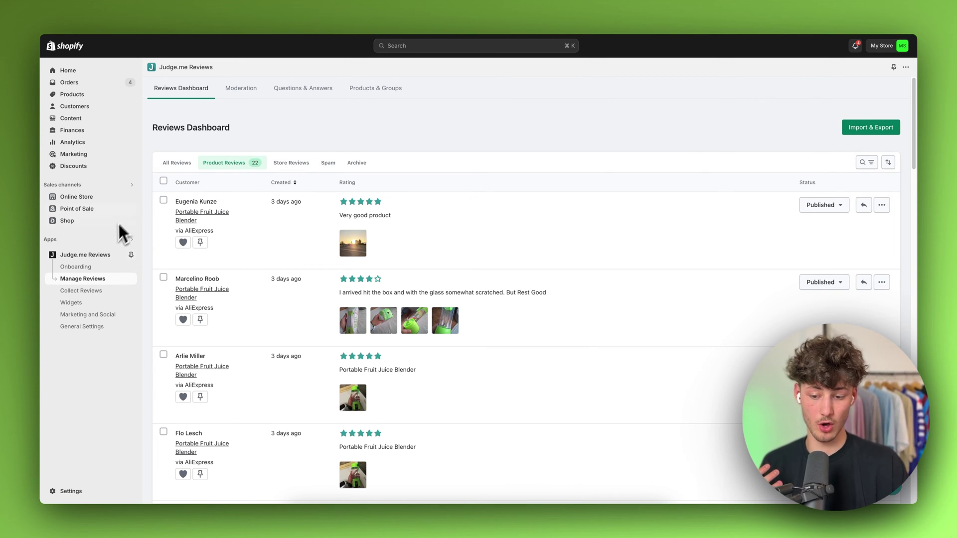
- View the online store and open the Portable Fruit Juice Blender product page from the catalog
{"action": "left_click", "coordinate": [133, 197]}
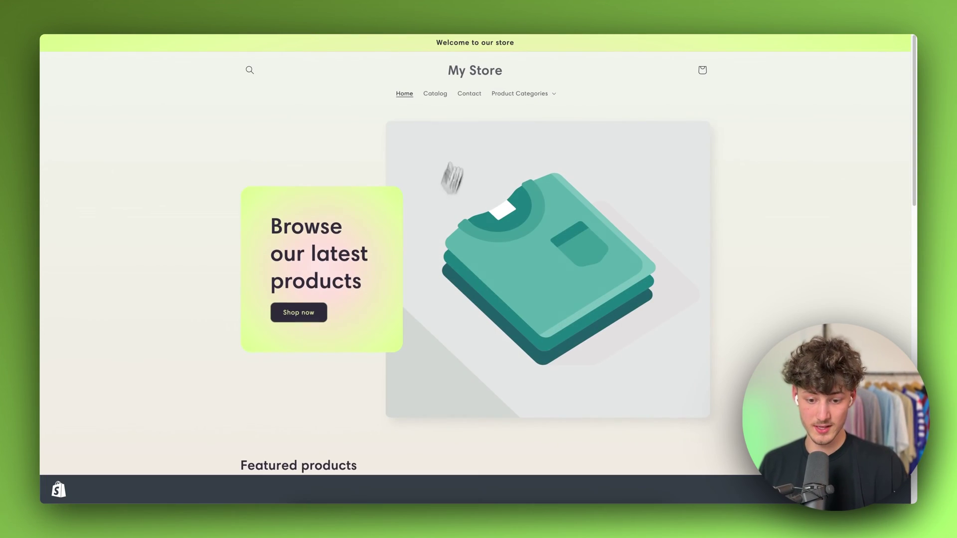
{"action": "left_click", "coordinate": [450, 93]}
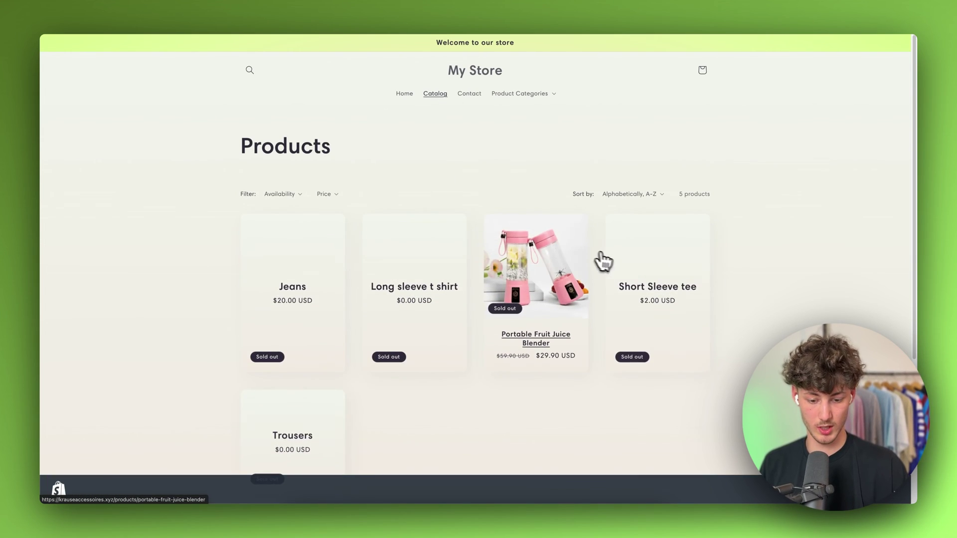
{"action": "left_click", "coordinate": [570, 257]}
- Examine the Customer Reviews section on the product page, including the rating breakdown, review texts, photos and pagination
{"action": "scroll", "coordinate": [572, 345], "scroll_direction": "down", "scroll_amount": 10}
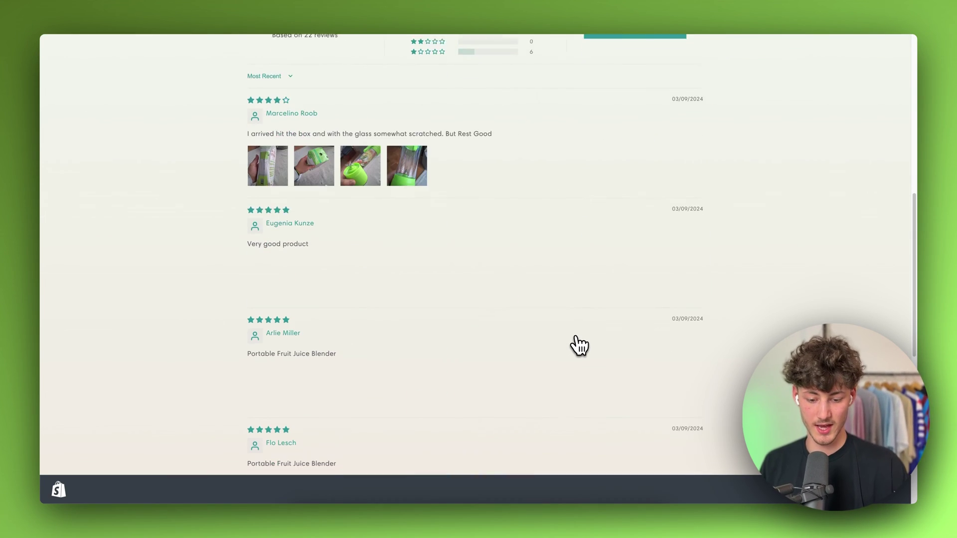
{"action": "scroll", "coordinate": [578, 344], "scroll_direction": "up", "scroll_amount": 3}
{"action": "scroll", "coordinate": [573, 345], "scroll_direction": "up", "scroll_amount": 2}
{"action": "scroll", "coordinate": [573, 346], "scroll_direction": "down", "scroll_amount": 5}
{"action": "scroll", "coordinate": [573, 346], "scroll_direction": "up", "scroll_amount": 2}
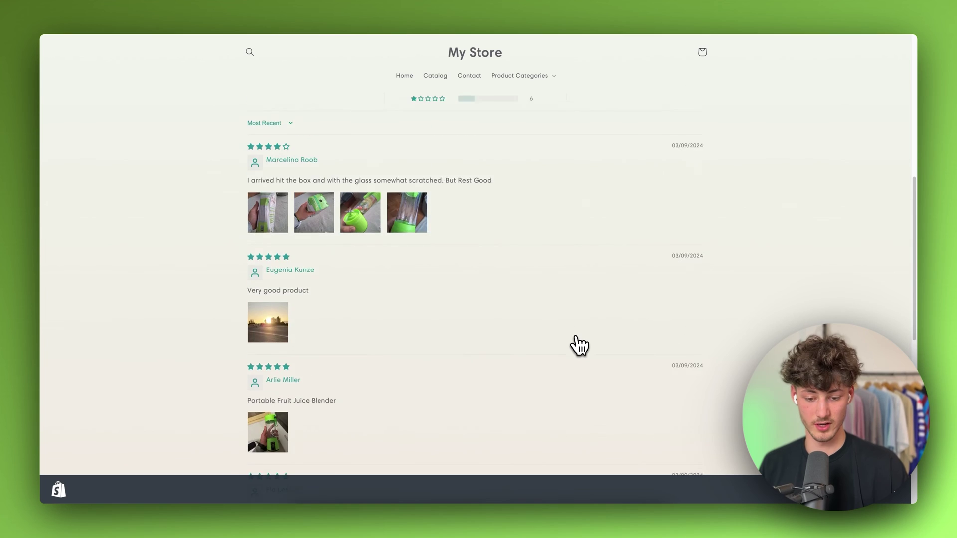
{"action": "scroll", "coordinate": [449, 257], "scroll_direction": "up", "scroll_amount": 3}
{"action": "scroll", "coordinate": [476, 190], "scroll_direction": "up", "scroll_amount": 5}
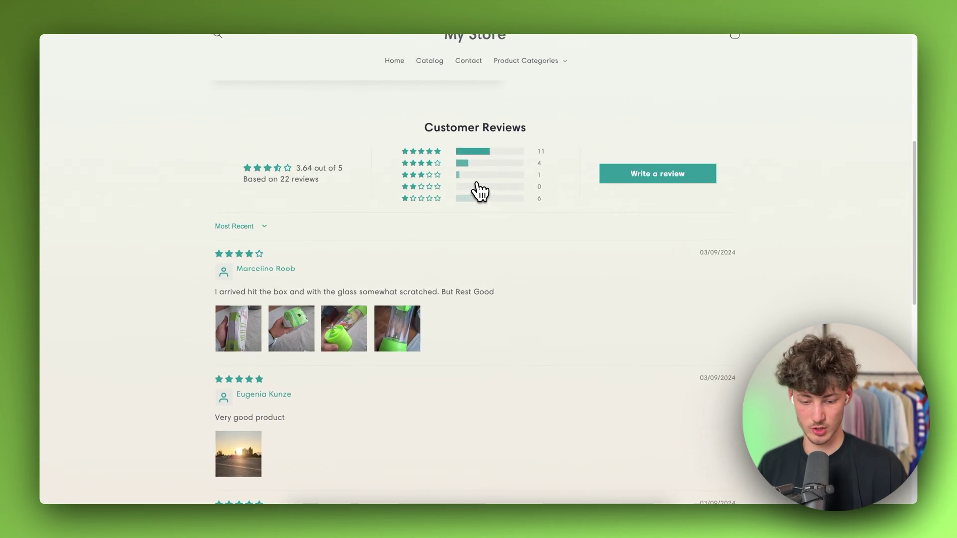
{"action": "scroll", "coordinate": [478, 191], "scroll_direction": "up", "scroll_amount": 3}
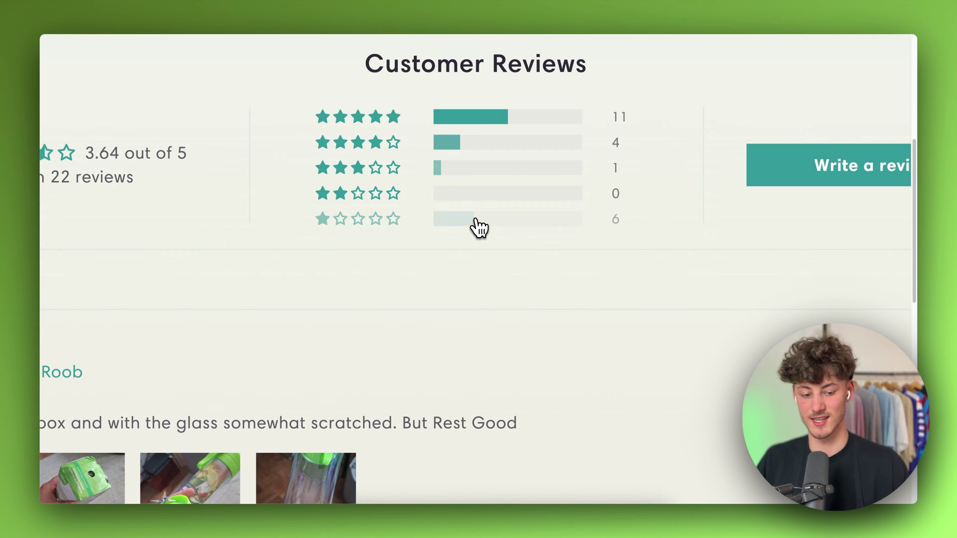
{"action": "scroll", "coordinate": [478, 227], "scroll_direction": "down", "scroll_amount": 5}
{"action": "scroll", "coordinate": [479, 249], "scroll_direction": "down", "scroll_amount": 10}
{"action": "scroll", "coordinate": [479, 276], "scroll_direction": "up", "scroll_amount": 10}
{"action": "scroll", "coordinate": [479, 276], "scroll_direction": "down", "scroll_amount": 10}
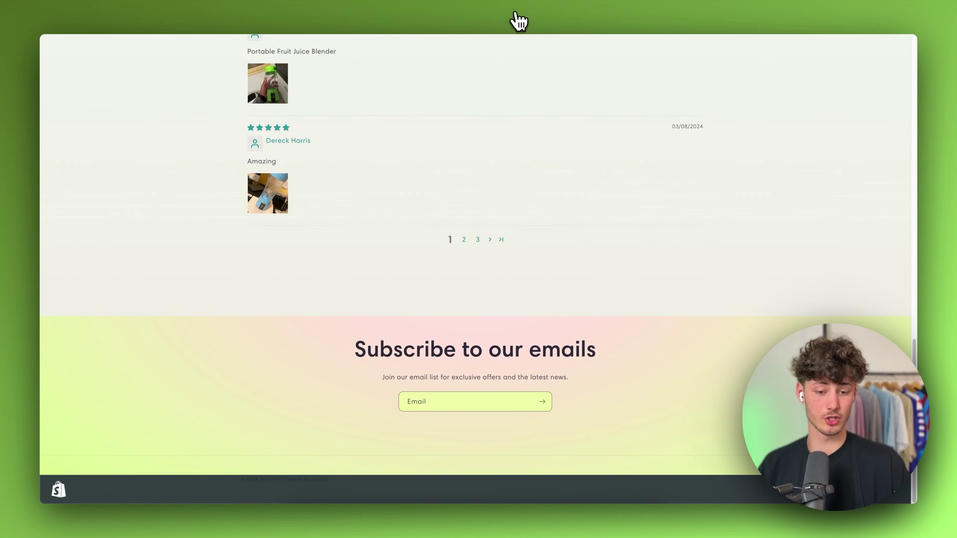
{"action": "scroll", "coordinate": [529, 286], "scroll_direction": "up", "scroll_amount": 15}
{"action": "scroll", "coordinate": [529, 285], "scroll_direction": "up", "scroll_amount": 5}
{"action": "scroll", "coordinate": [530, 286], "scroll_direction": "down", "scroll_amount": 4}
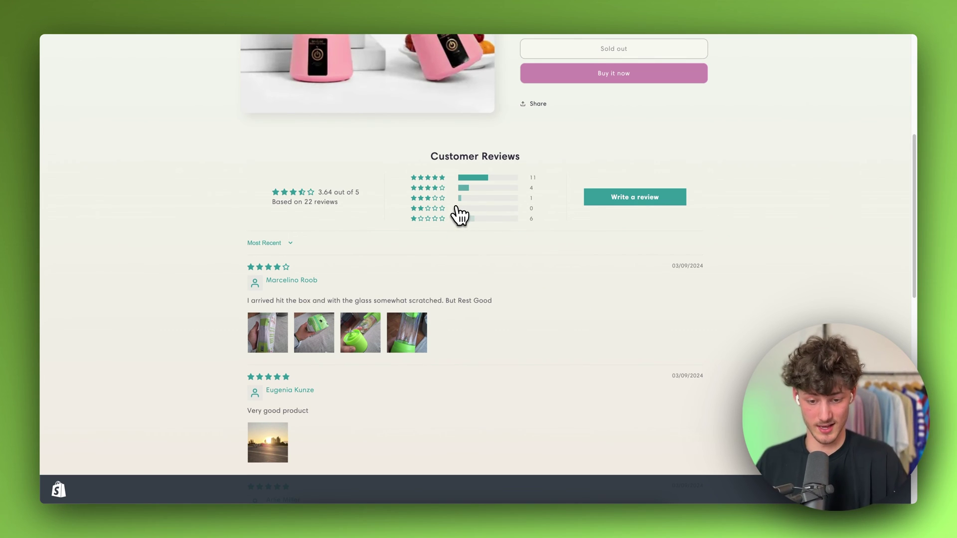
- Switch back to Judge.me Reviews in the store admin and open the settings of the Review Widget
{"action": "left_click", "coordinate": [537, 17]}
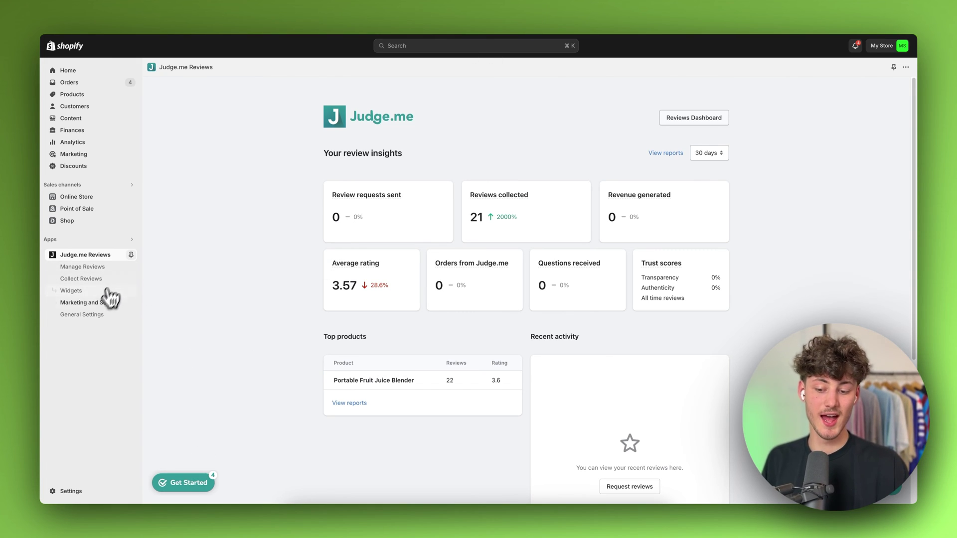
{"action": "left_click", "coordinate": [89, 294]}
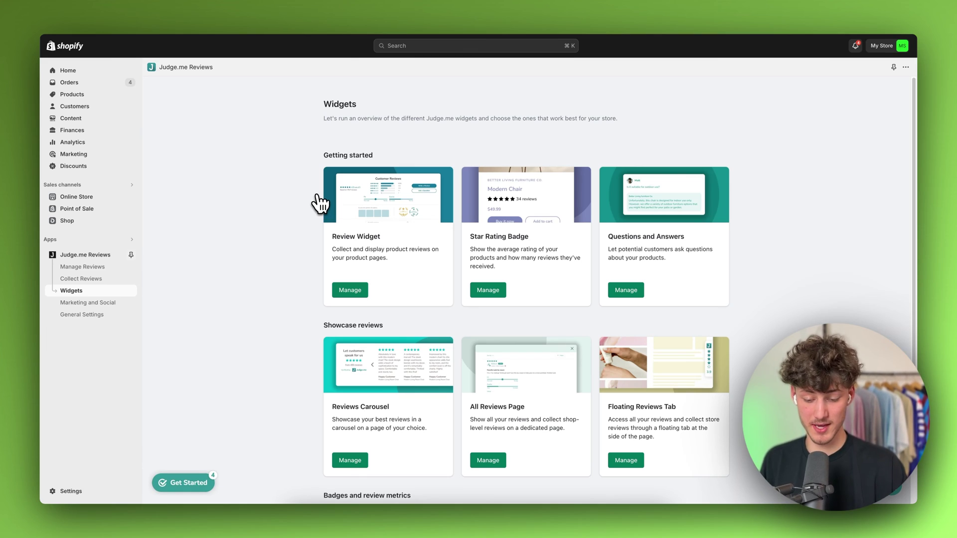
{"action": "left_click", "coordinate": [349, 291]}
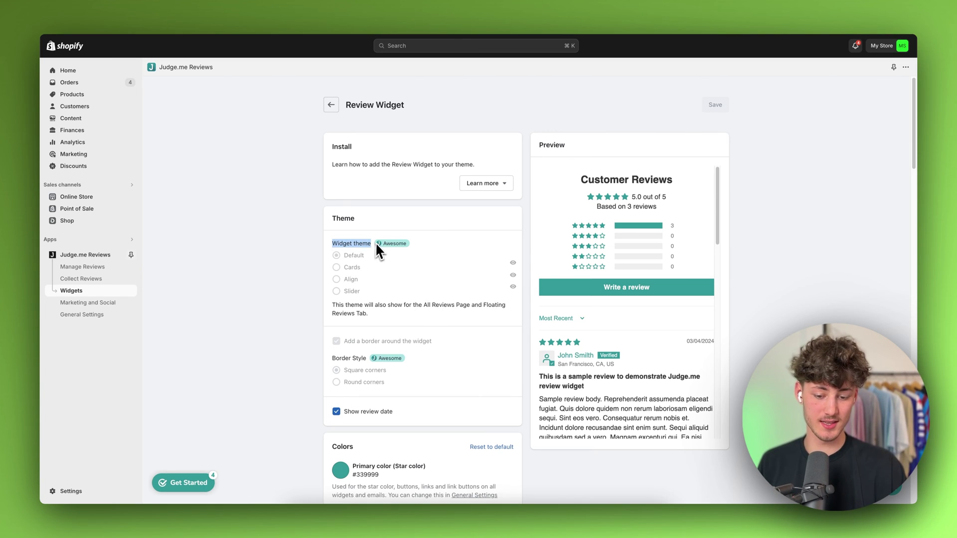
{"action": "left_click", "coordinate": [429, 240]}
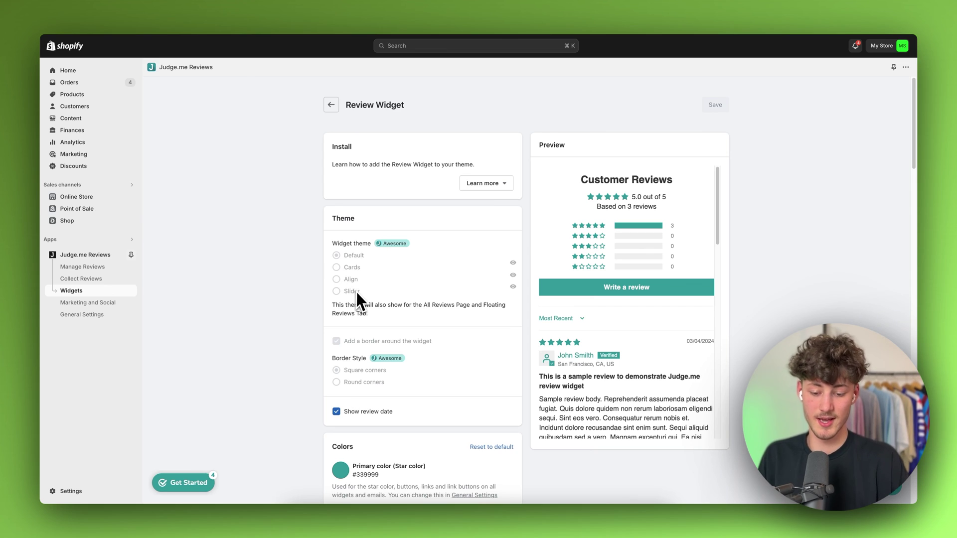
- Try #00D6D6 as the Review Widget's primary color and reset the colors to default
{"action": "scroll", "coordinate": [355, 290], "scroll_direction": "down", "scroll_amount": 3}
{"action": "scroll", "coordinate": [356, 291], "scroll_direction": "down", "scroll_amount": 2}
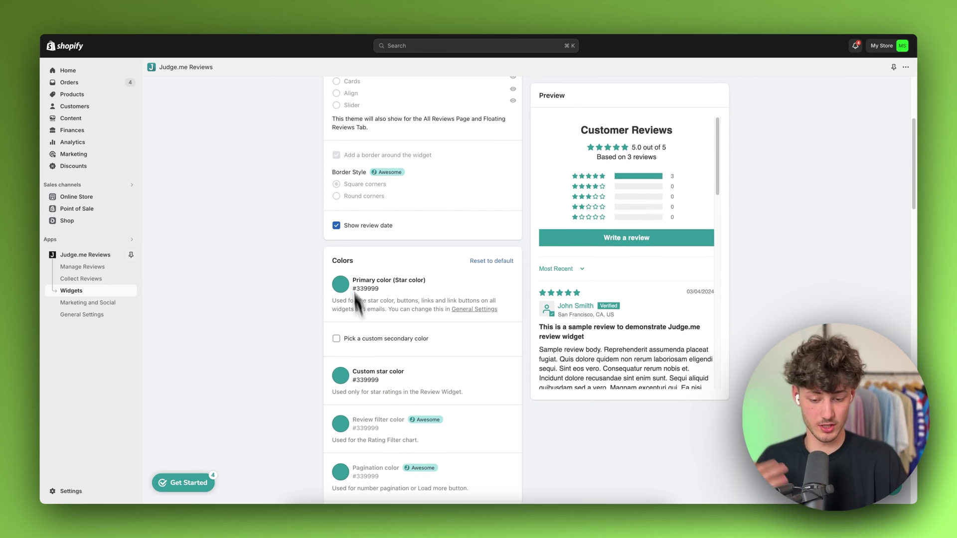
{"action": "scroll", "coordinate": [379, 267], "scroll_direction": "down", "scroll_amount": 2}
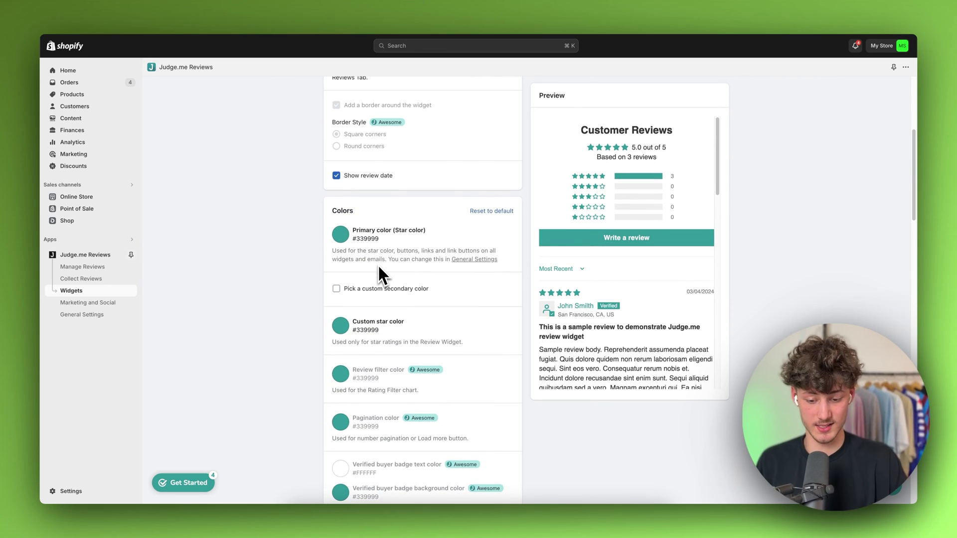
{"action": "left_click", "coordinate": [342, 235]}
{"action": "left_click_drag", "start_coordinate": [398, 282], "coordinate": [406, 259]}
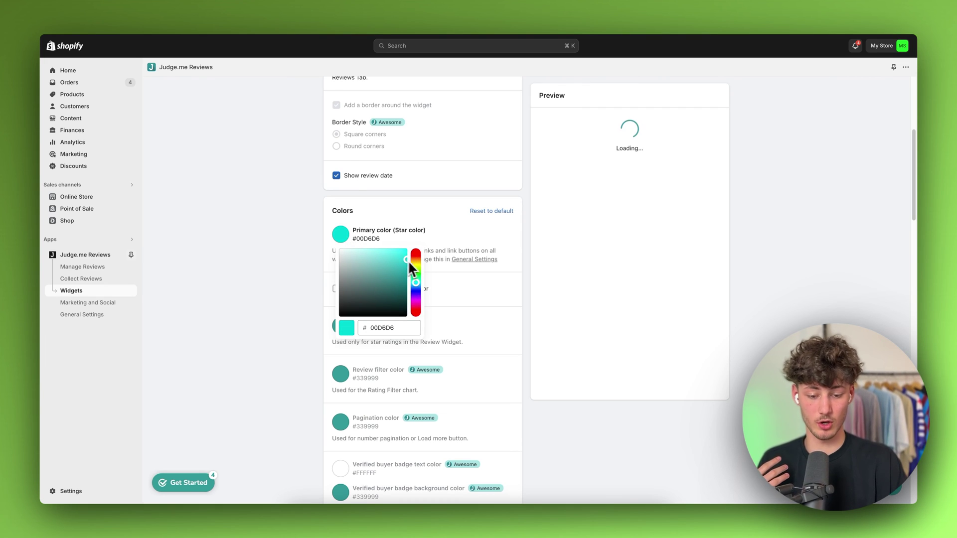
{"action": "left_click", "coordinate": [469, 213]}
{"action": "left_click", "coordinate": [340, 234]}
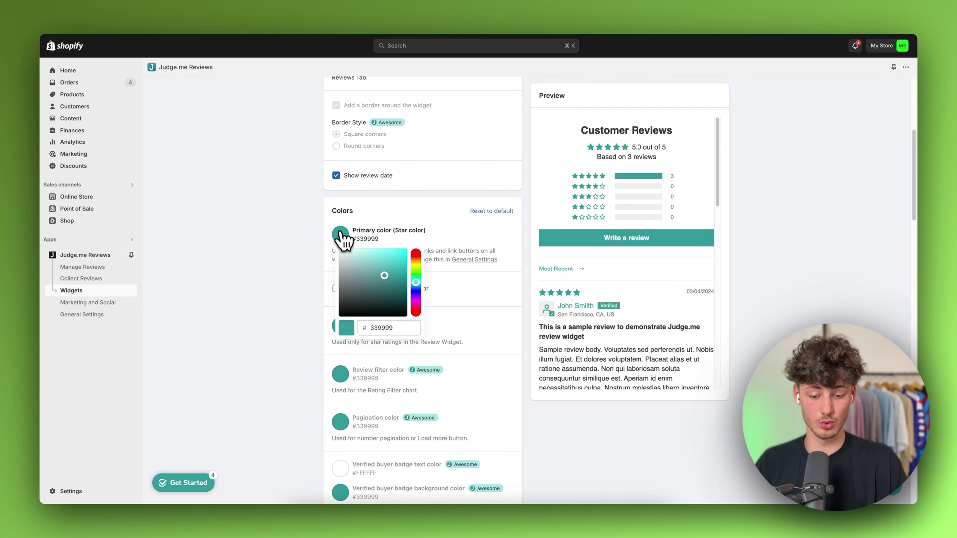
{"action": "left_click", "coordinate": [440, 213]}
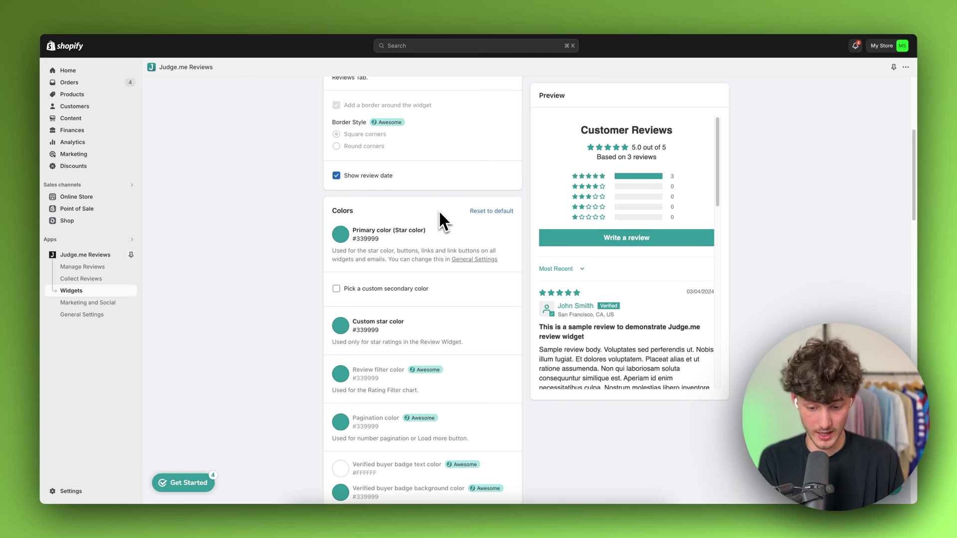
- Look over the Review Widget's remaining color, text, photo and video, and medal settings
{"action": "scroll", "coordinate": [439, 215], "scroll_direction": "down", "scroll_amount": 10}
{"action": "scroll", "coordinate": [440, 214], "scroll_direction": "up", "scroll_amount": 5}
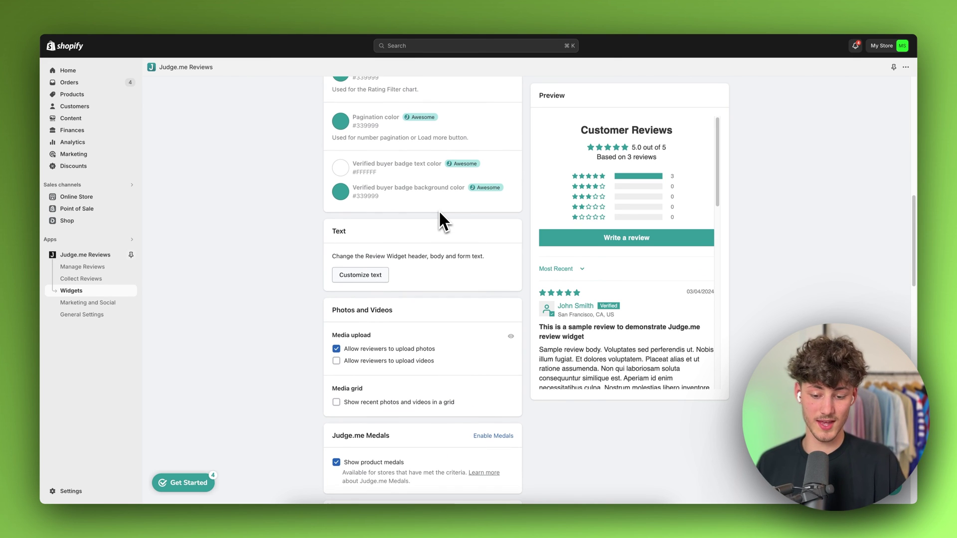
{"action": "left_click_drag", "start_coordinate": [338, 307], "coordinate": [435, 310]}
{"action": "left_click", "coordinate": [433, 310]}
{"action": "scroll", "coordinate": [433, 309], "scroll_direction": "down", "scroll_amount": 8}
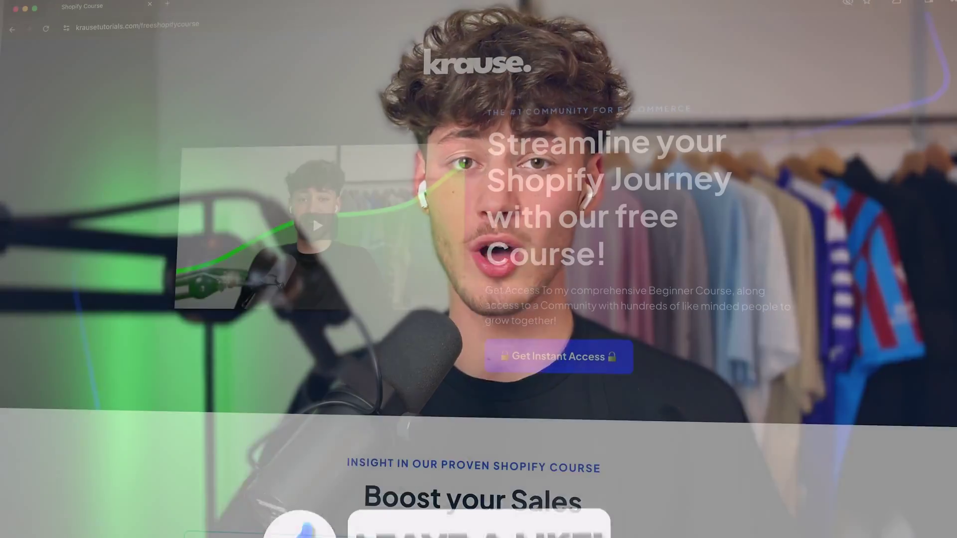
{"action": "scroll", "coordinate": [479, 269], "scroll_direction": "down", "scroll_amount": 10}
{"action": "scroll", "coordinate": [479, 269], "scroll_direction": "up", "scroll_amount": 8}
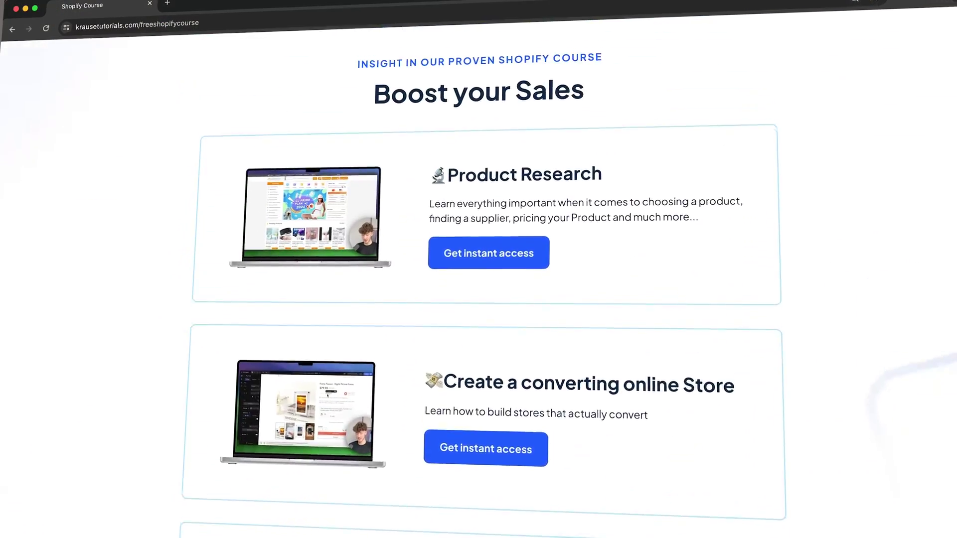